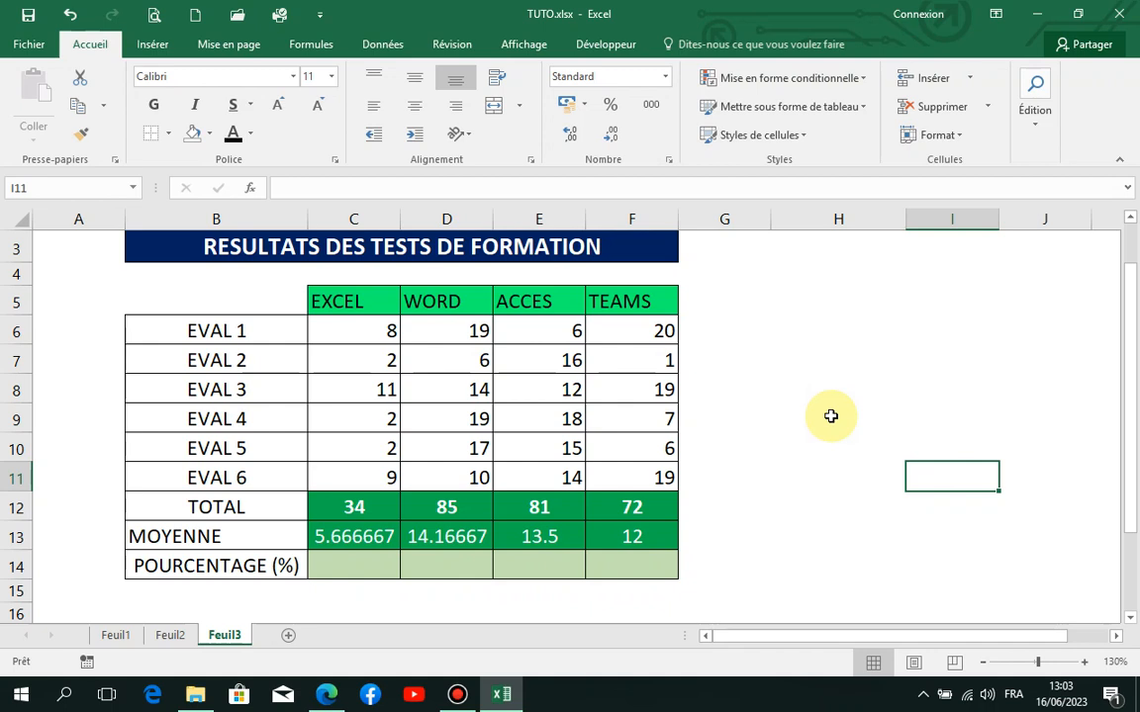
Step: Enter 20% in cell H6, beside the results table
{"action": "left_click", "coordinate": [754, 331]}
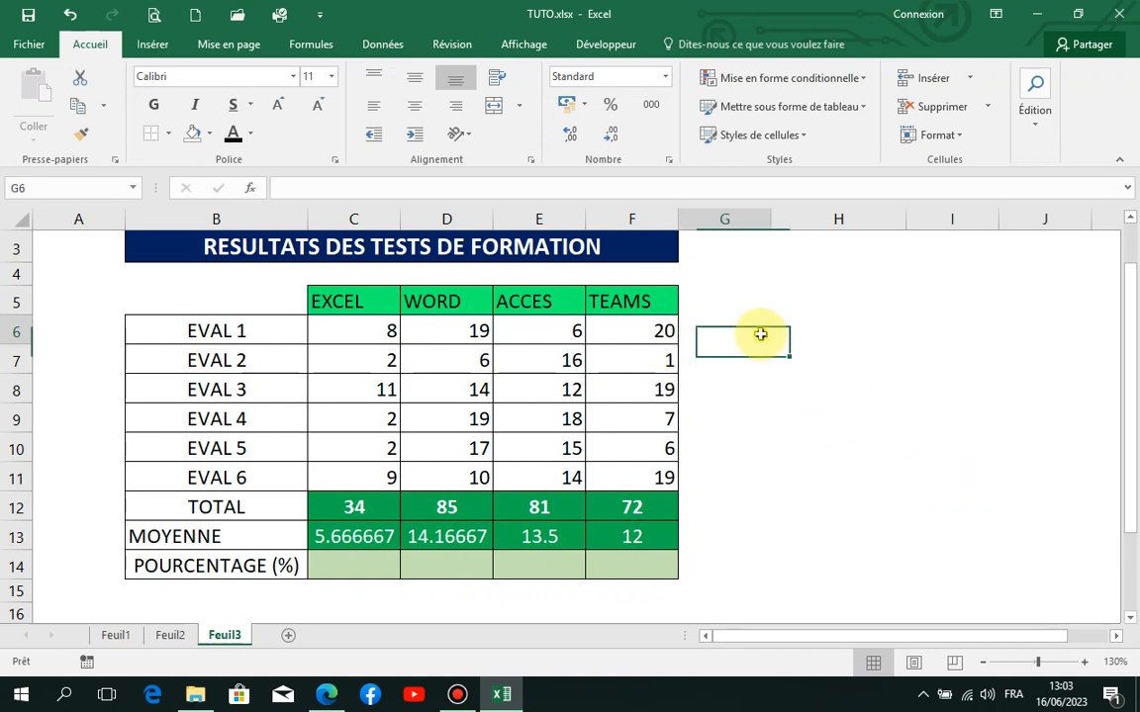
{"action": "left_click", "coordinate": [823, 336]}
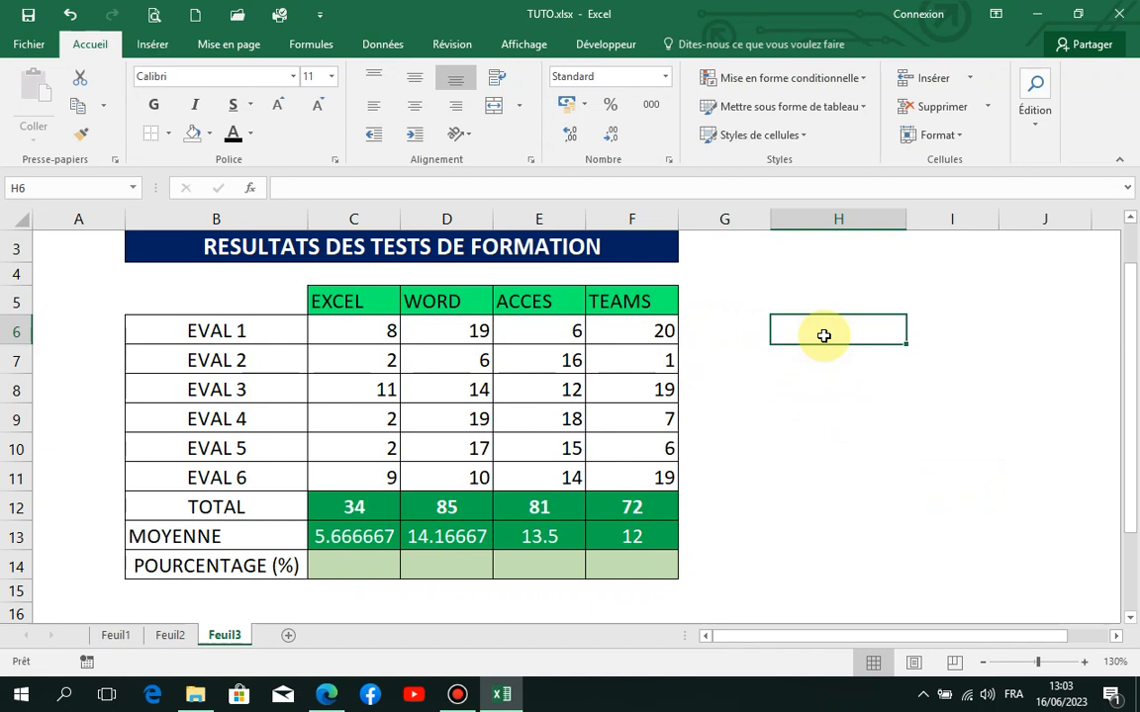
{"action": "type", "text": "20"}
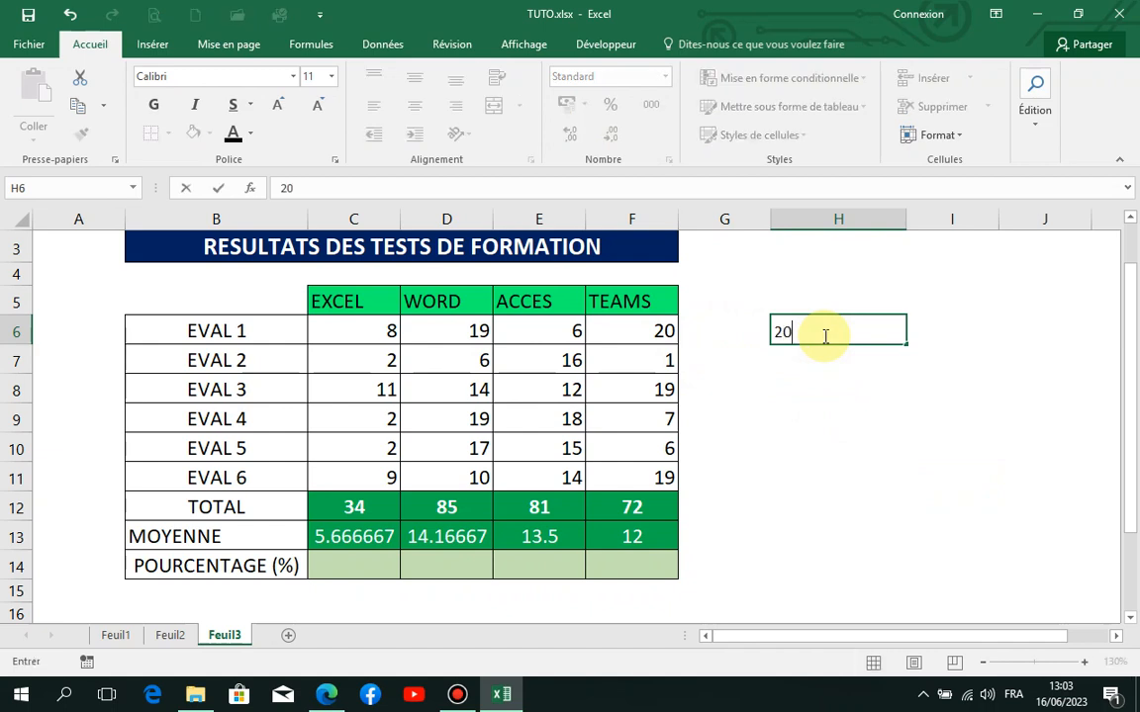
{"action": "type", "text": "%"}
{"action": "key", "text": "Return"}
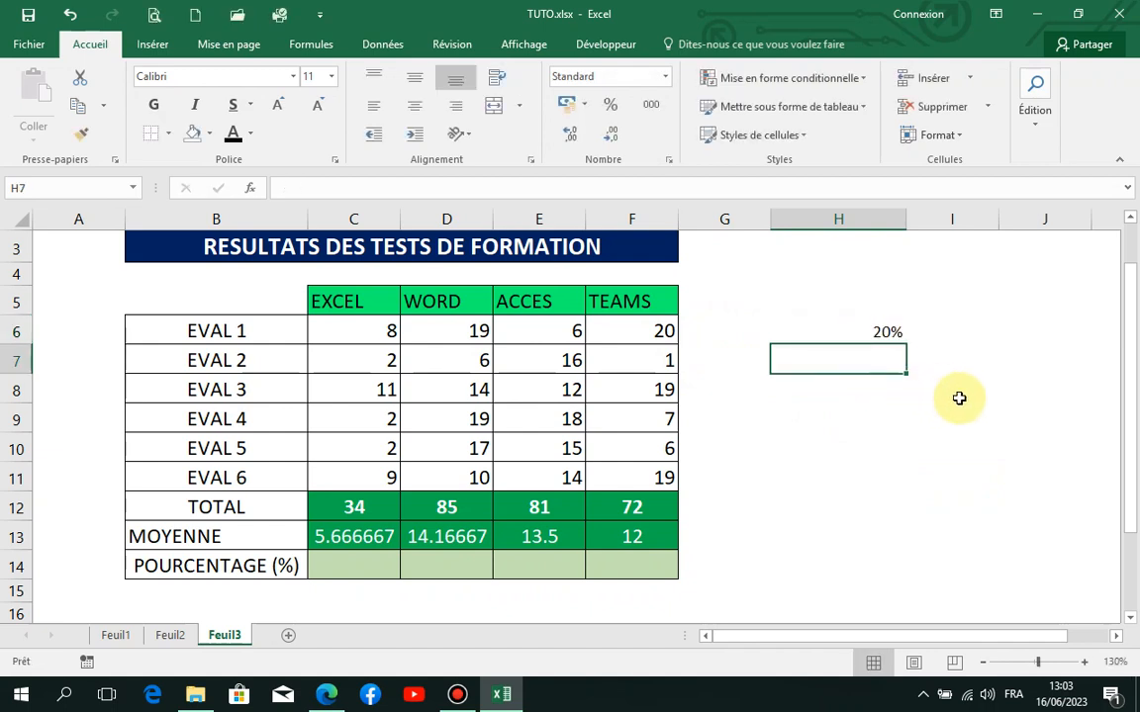
Step: Compare the number formats applied to cells H6 and H7
{"action": "left_click", "coordinate": [871, 330]}
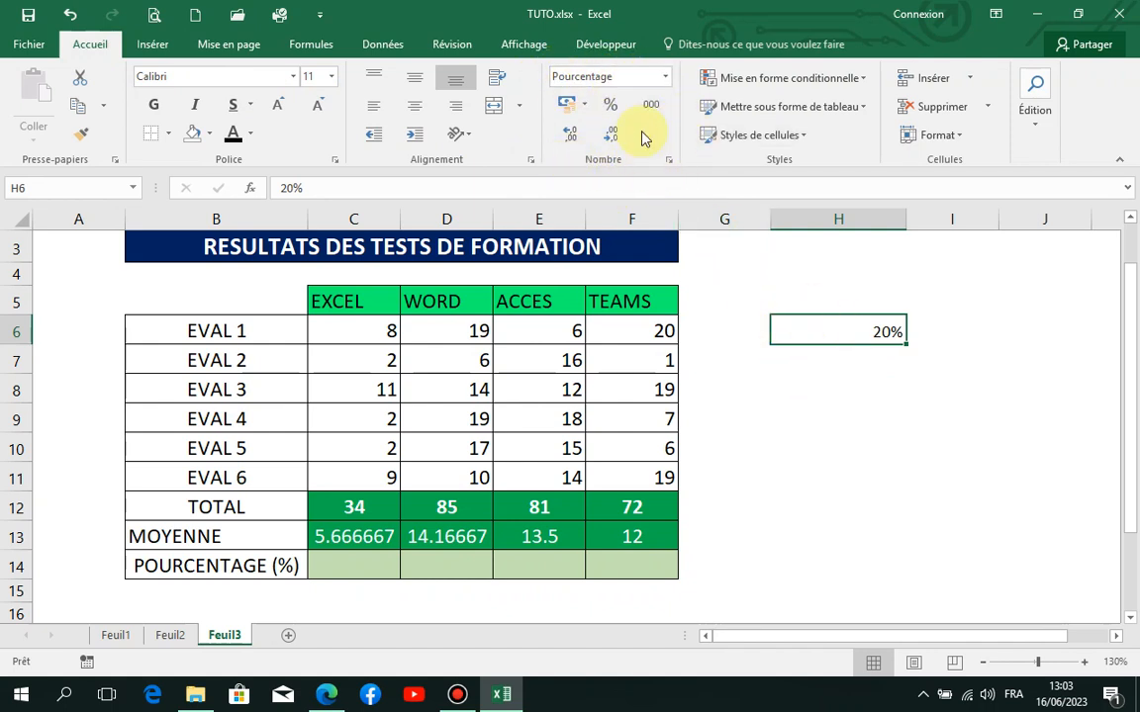
{"action": "left_click", "coordinate": [848, 358]}
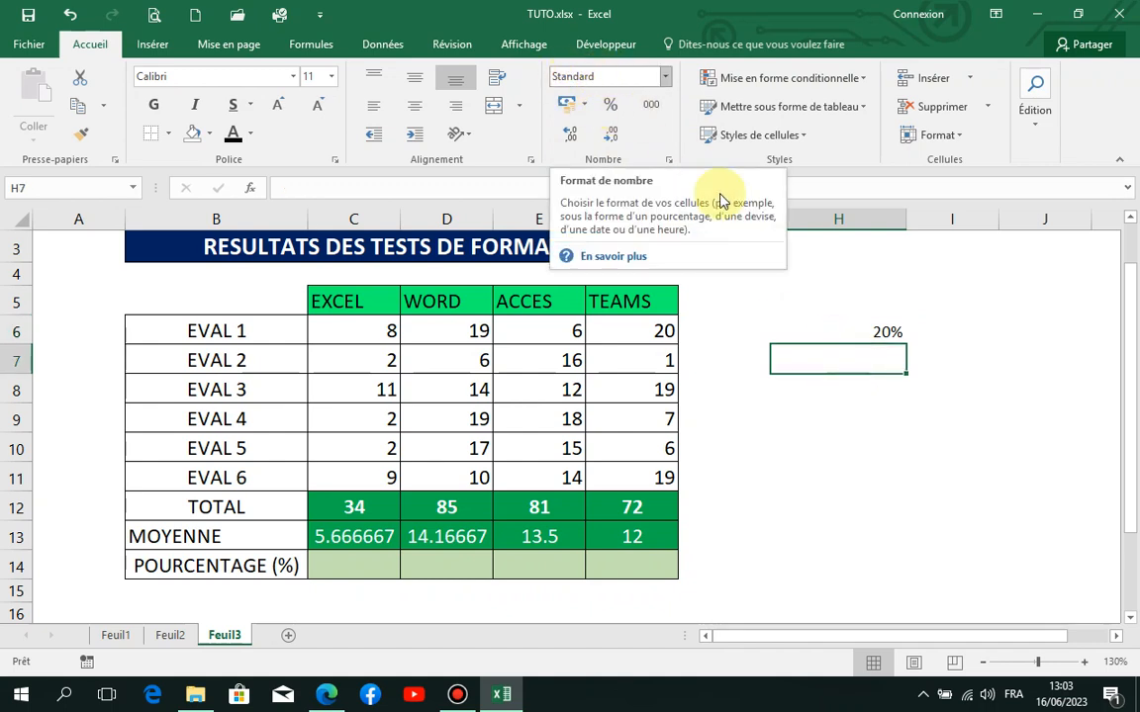
{"action": "left_click", "coordinate": [860, 327]}
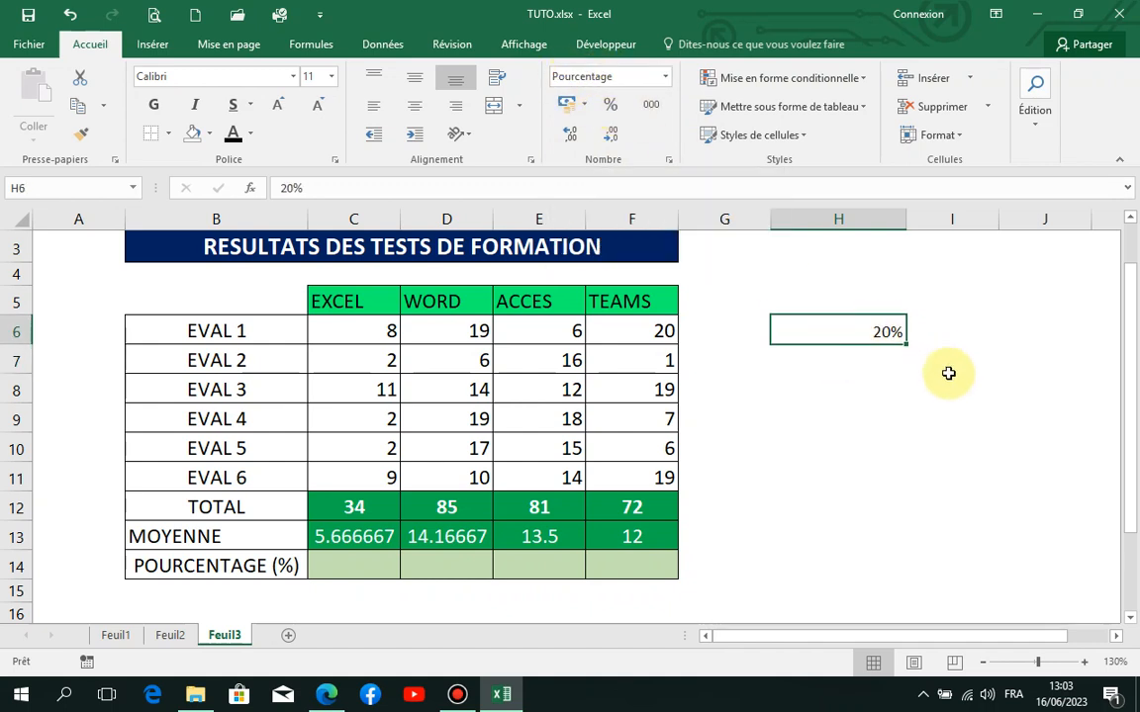
Step: Enter 1 in cell H7 and apply the Pourcentage number format to it
{"action": "left_click", "coordinate": [864, 359]}
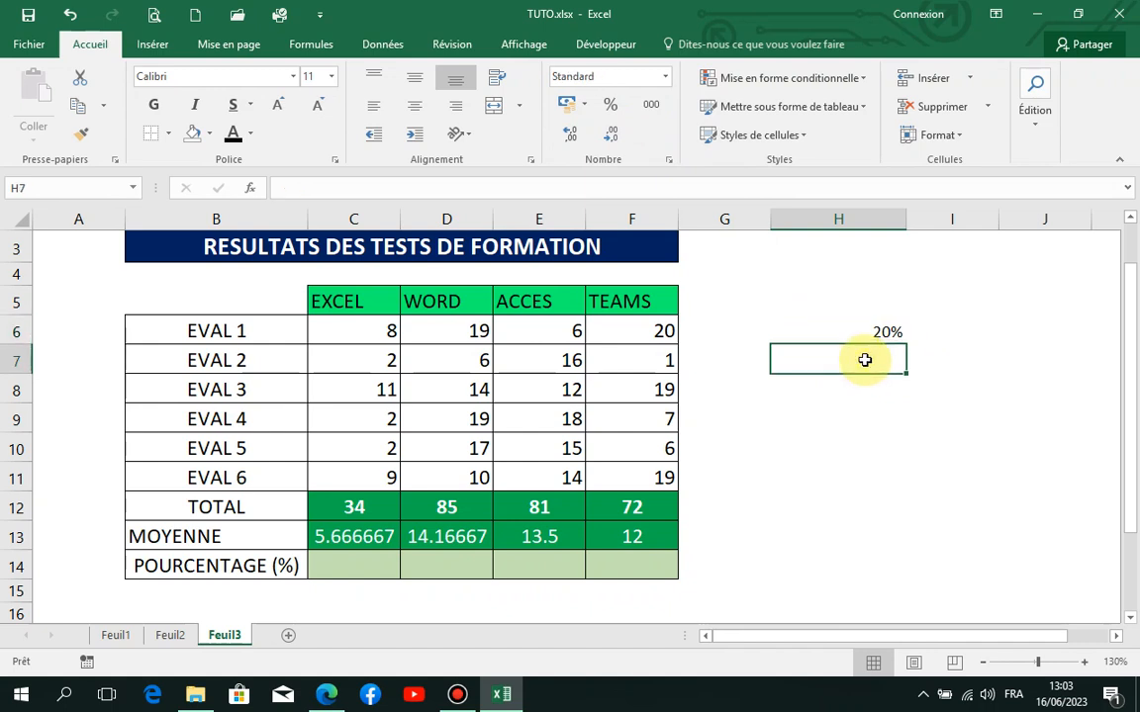
{"action": "type", "text": "1"}
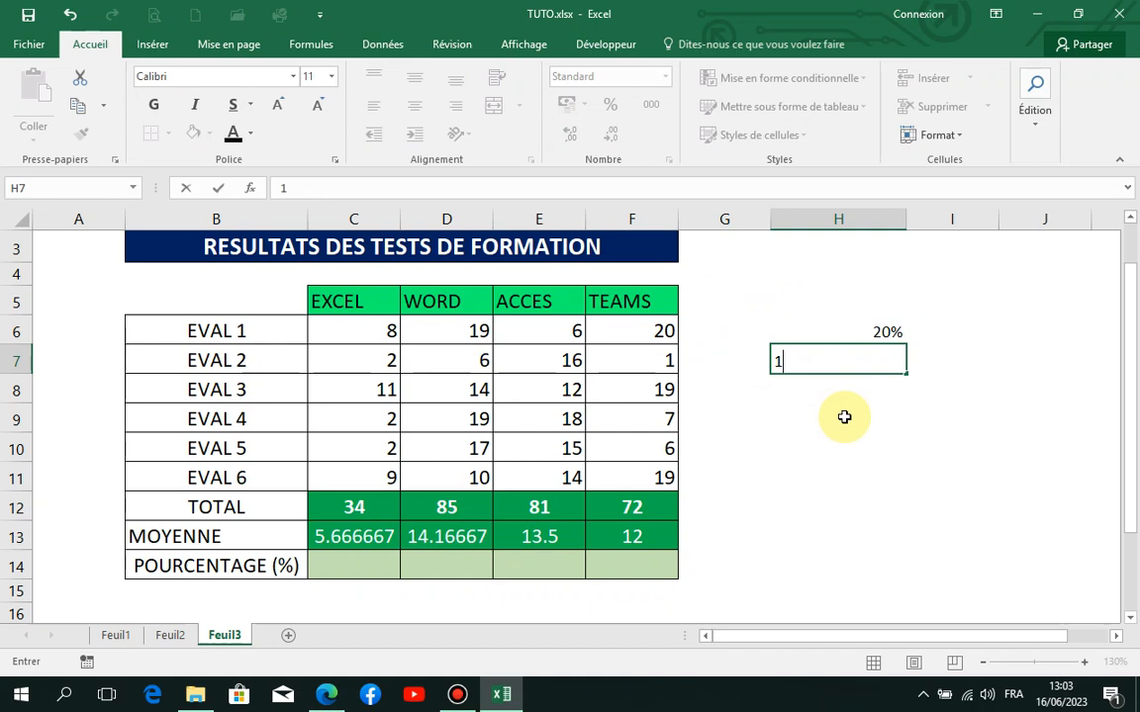
{"action": "key", "text": "ctrl+Return"}
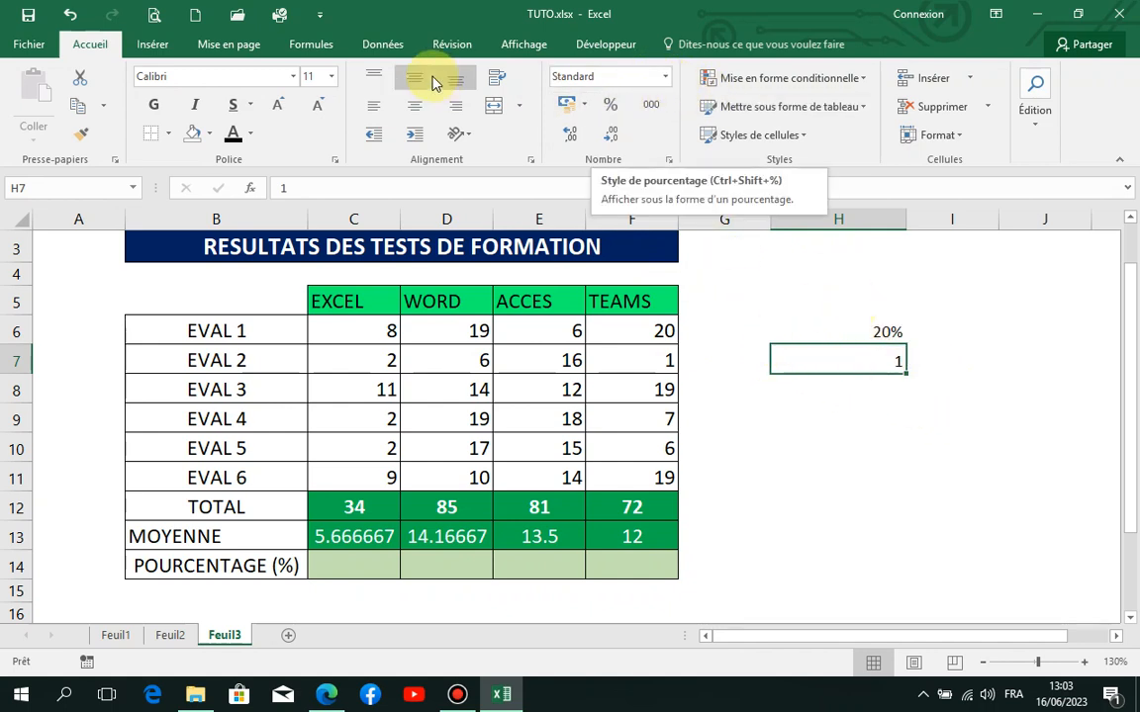
{"action": "left_click", "coordinate": [664, 77]}
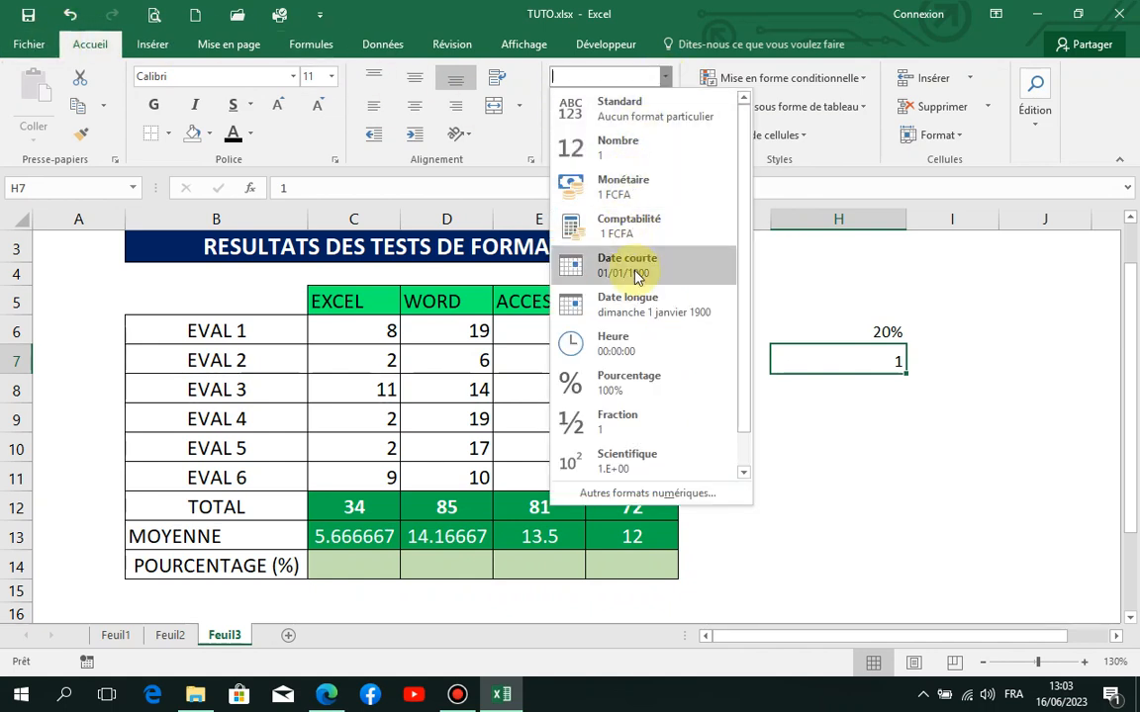
{"action": "left_click", "coordinate": [613, 383]}
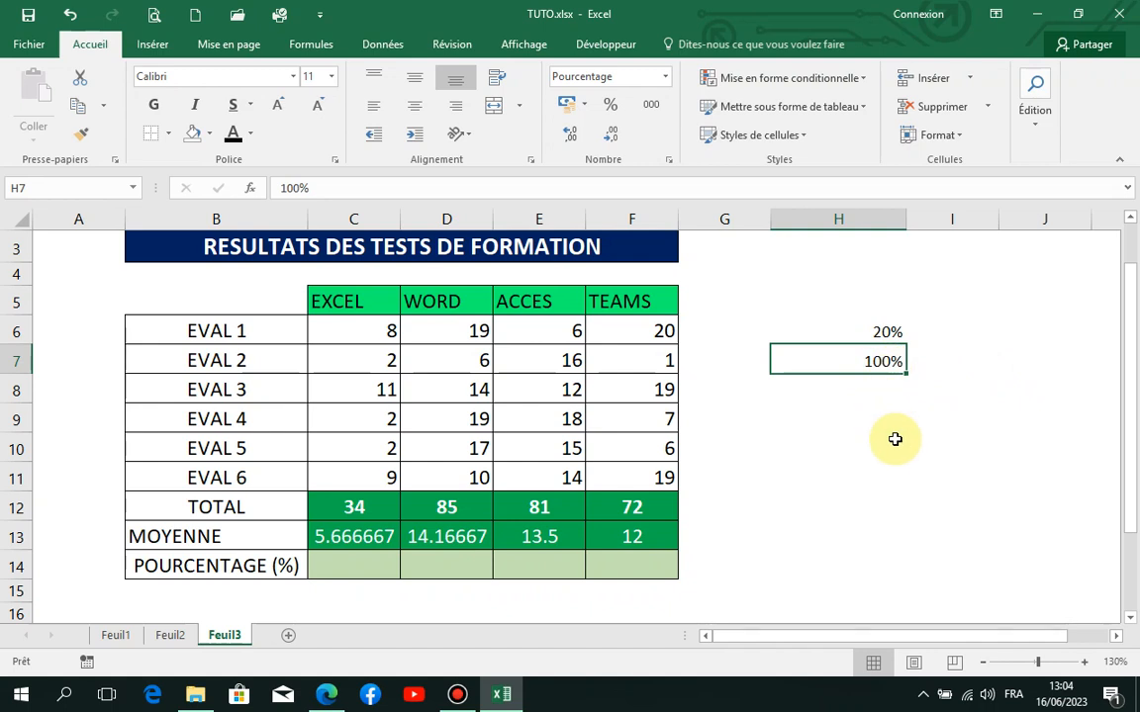
Step: Clear cell H7, and undo both the clearing and the percentage formatting
{"action": "key", "text": "Delete"}
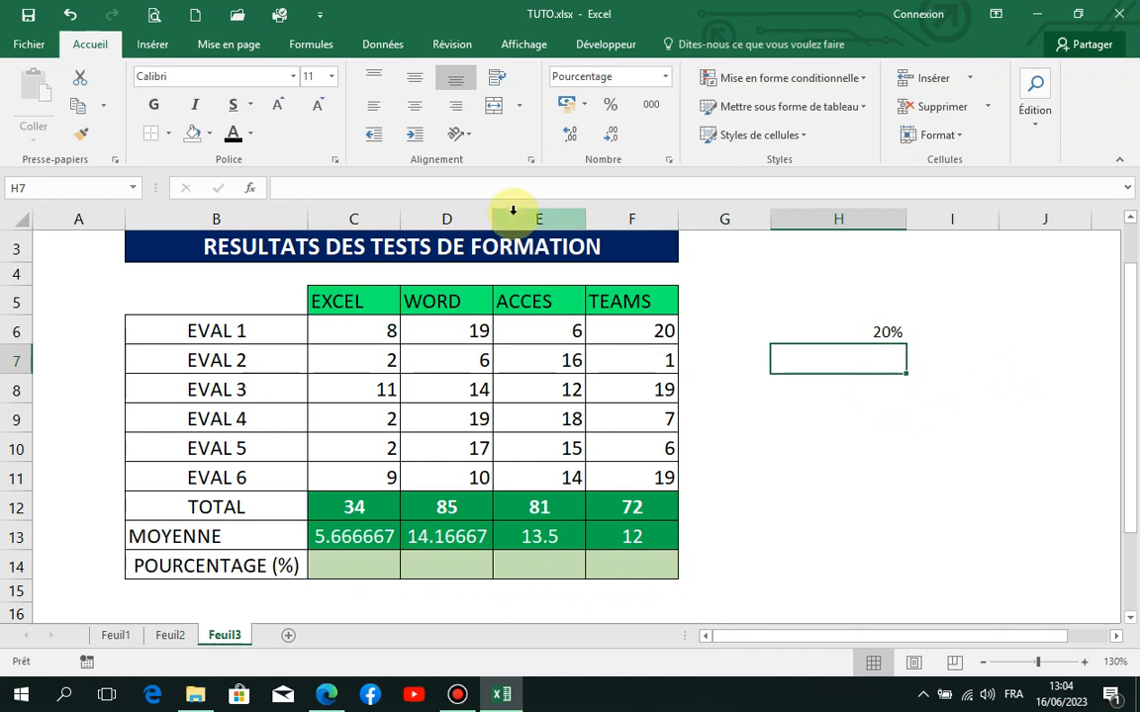
{"action": "left_click", "coordinate": [65, 15]}
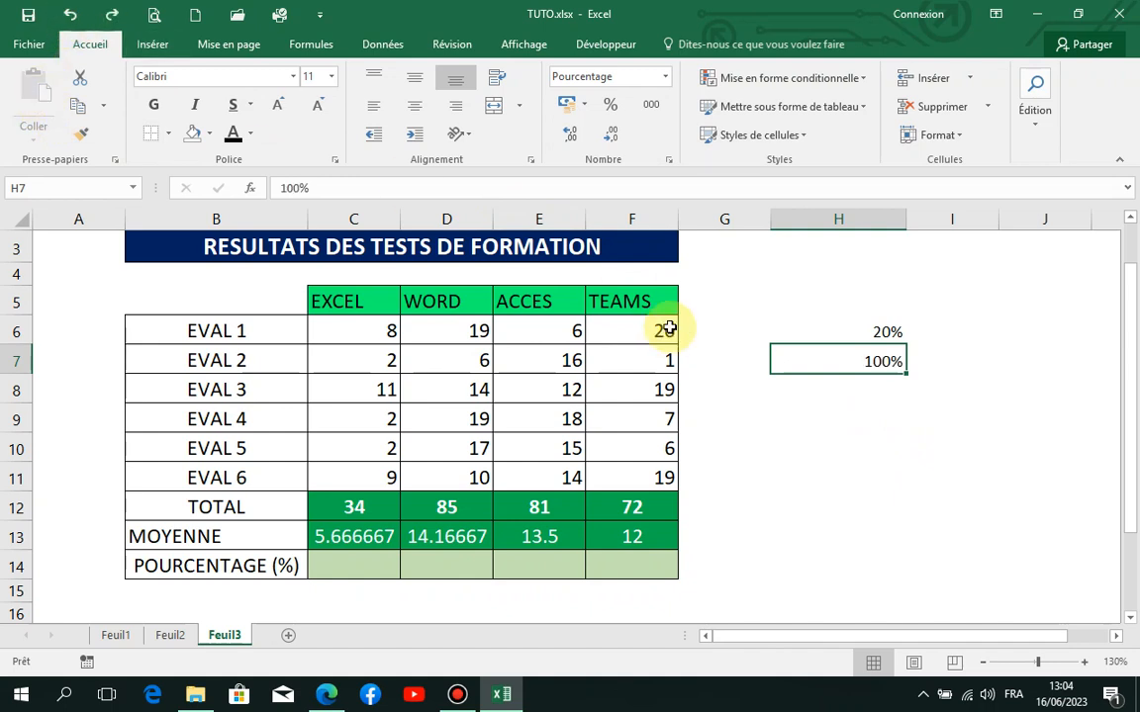
{"action": "left_click", "coordinate": [69, 16]}
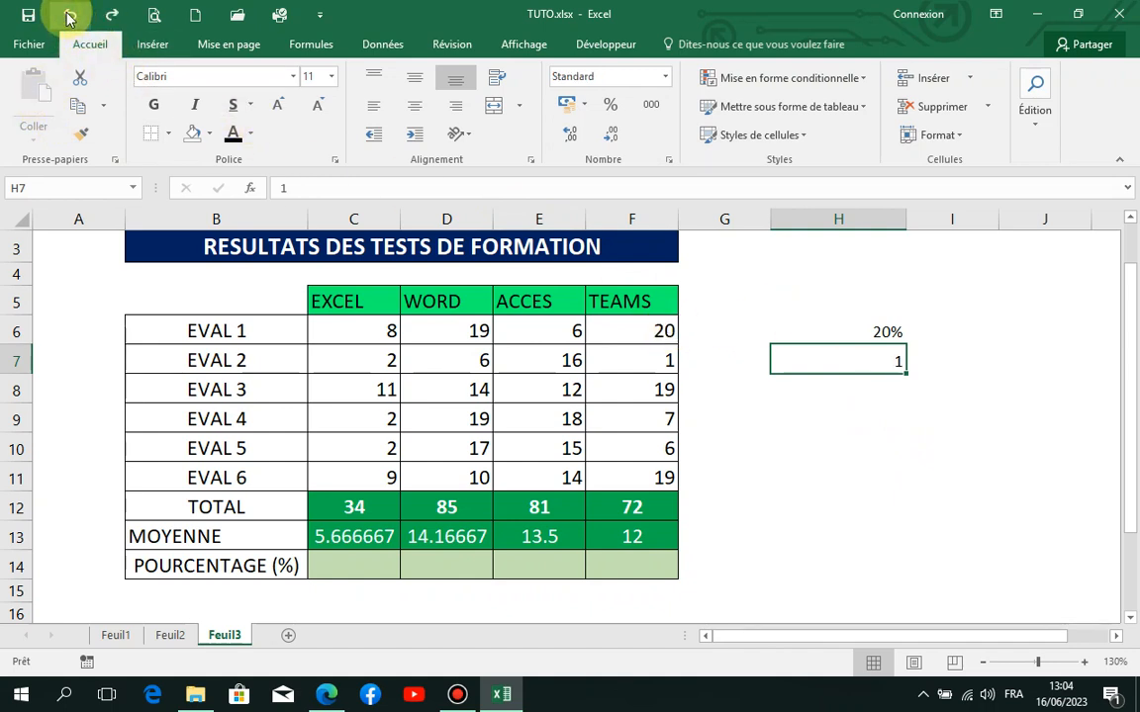
Step: Replace the content of cell H7 with 0,1 and apply the percentage style
{"action": "key", "text": "BackSpace"}
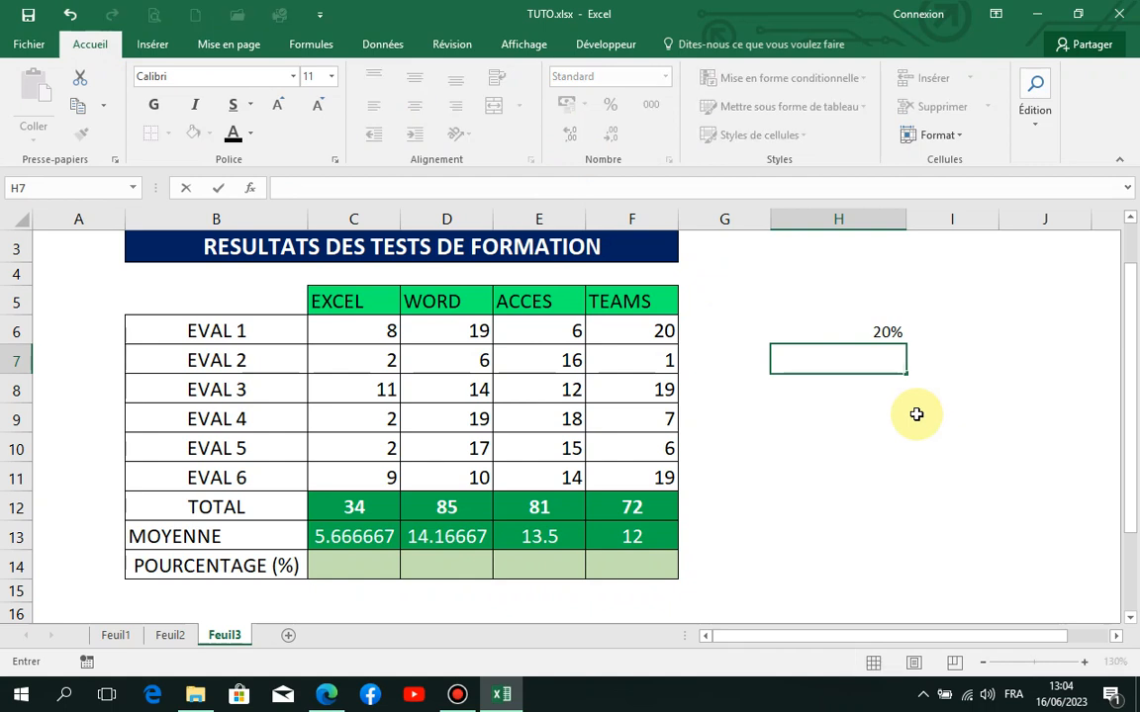
{"action": "type", "text": "0,1"}
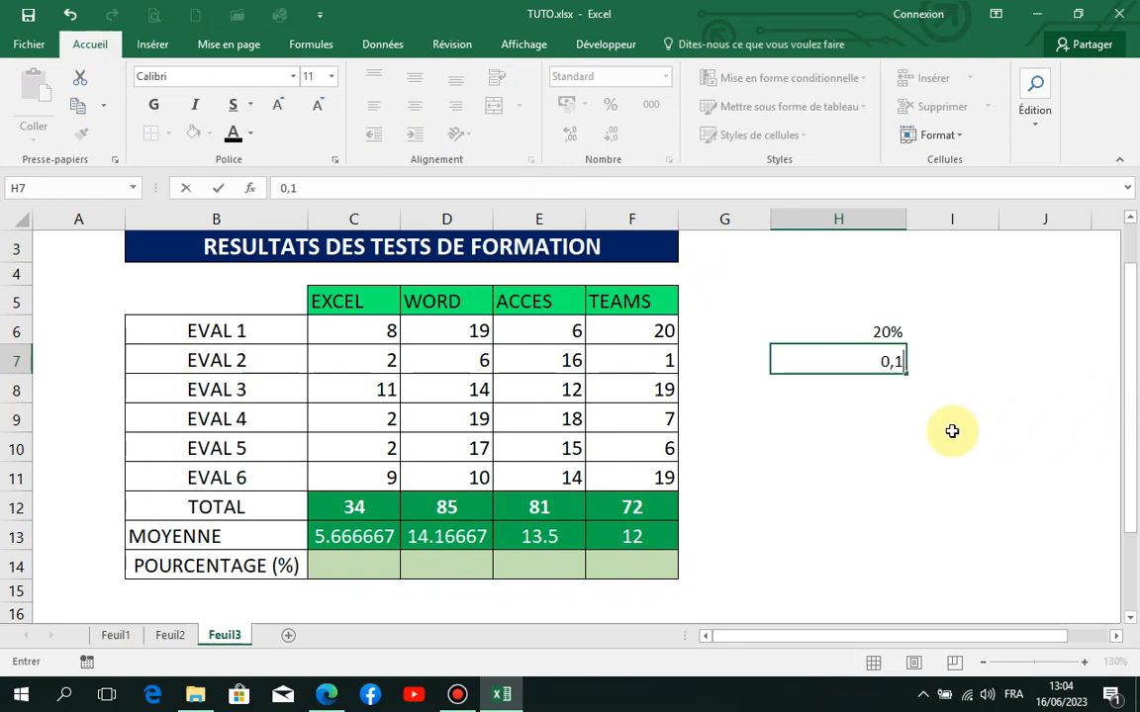
{"action": "key", "text": "ctrl+Return"}
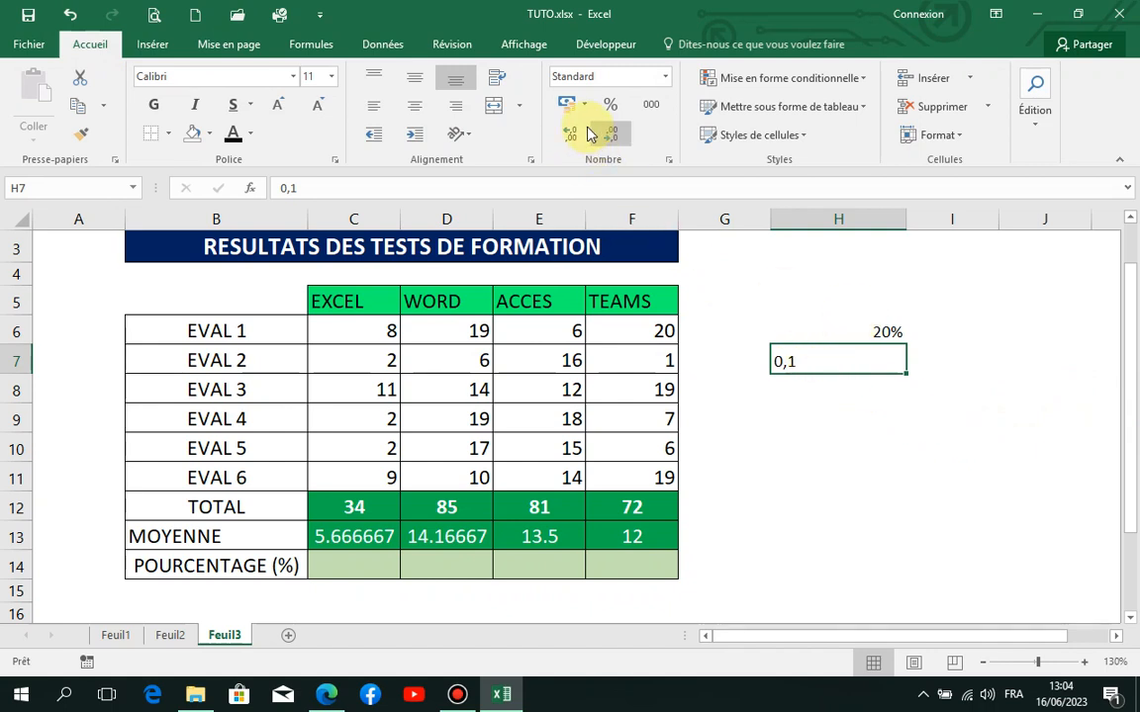
{"action": "left_click", "coordinate": [609, 122]}
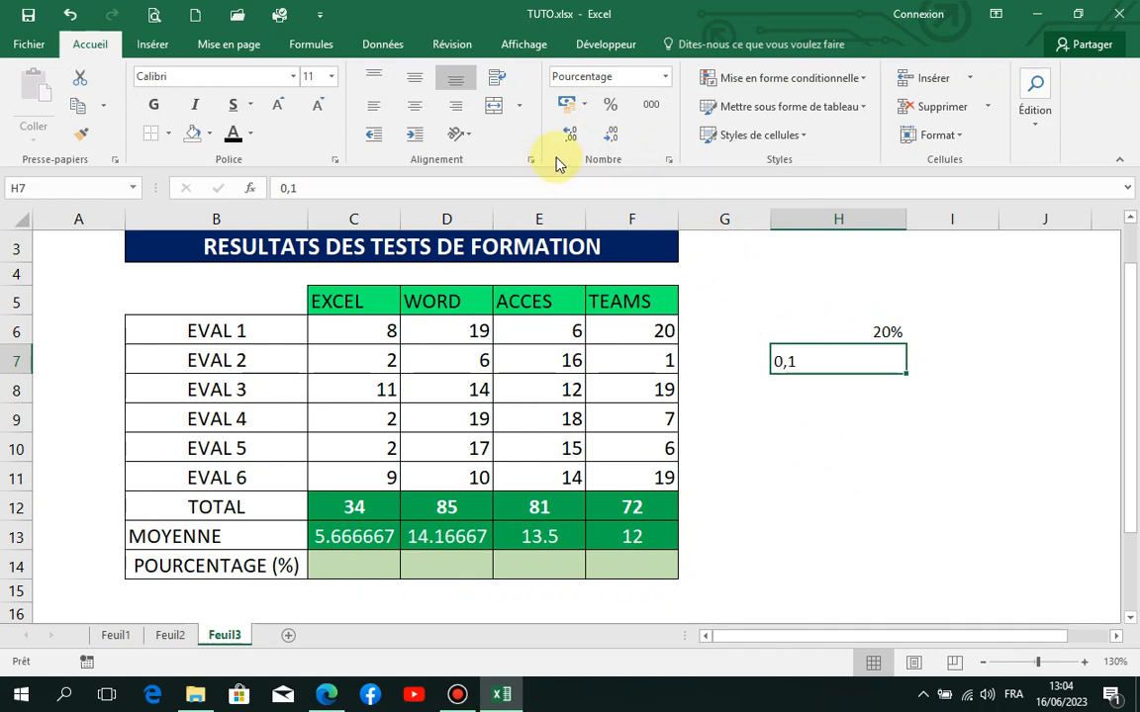
Step: Correct the decimal separator in cell H7 so that the entry reads 0.1
{"action": "left_click", "coordinate": [290, 187]}
{"action": "key", "text": "BackSpace"}
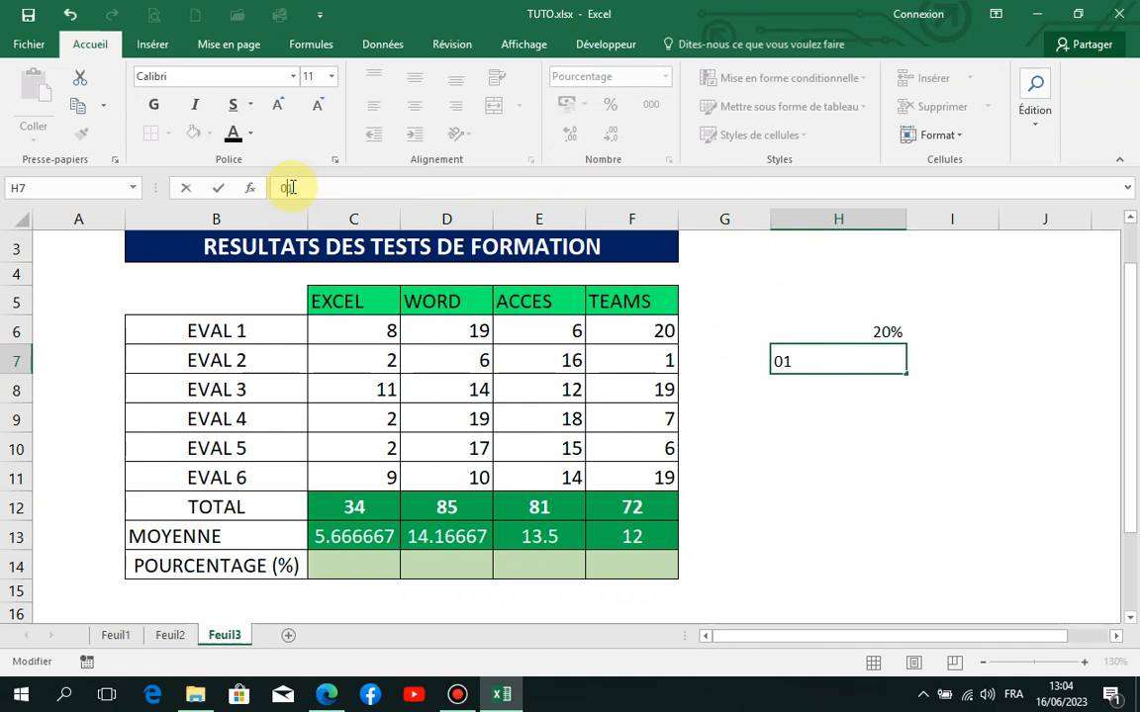
{"action": "type", "text": "."}
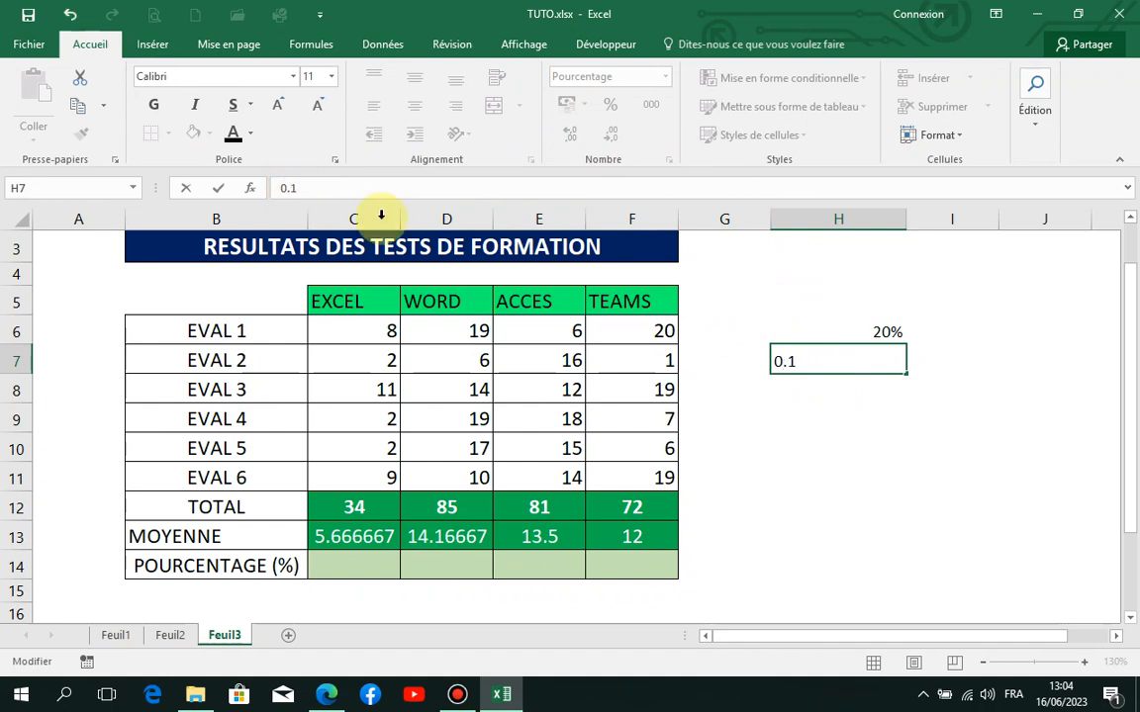
{"action": "key", "text": "ctrl+Return"}
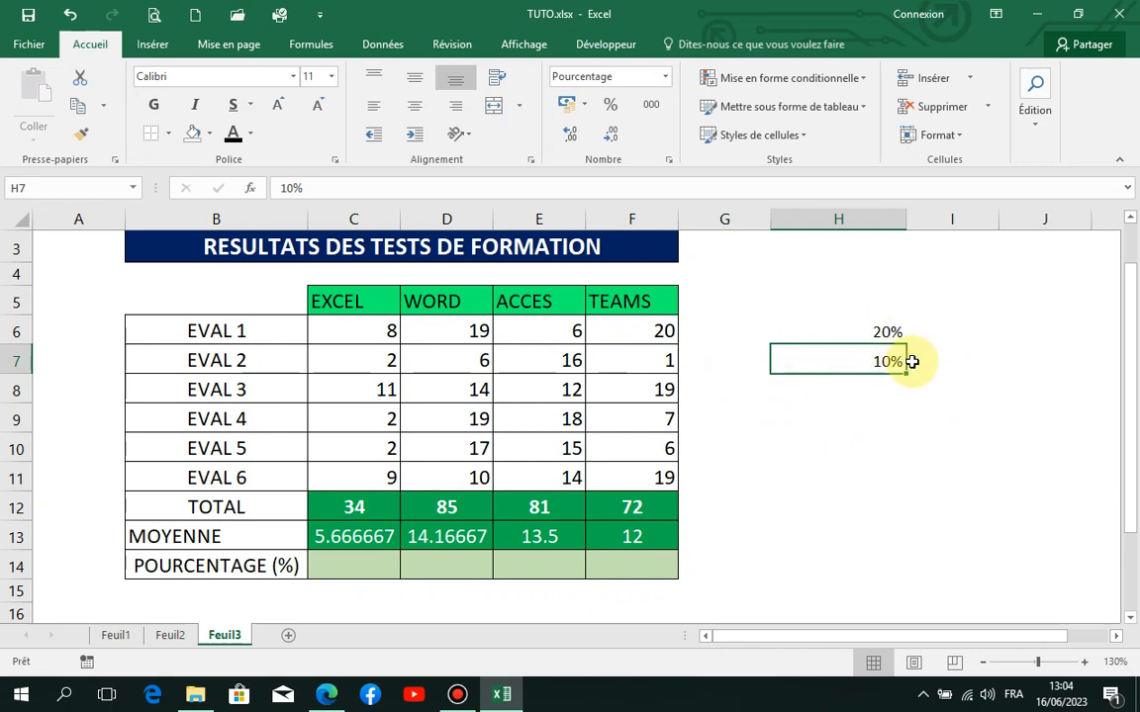
Step: Enter 0.1 in cell H8 and apply the percentage style to it
{"action": "left_click", "coordinate": [862, 393]}
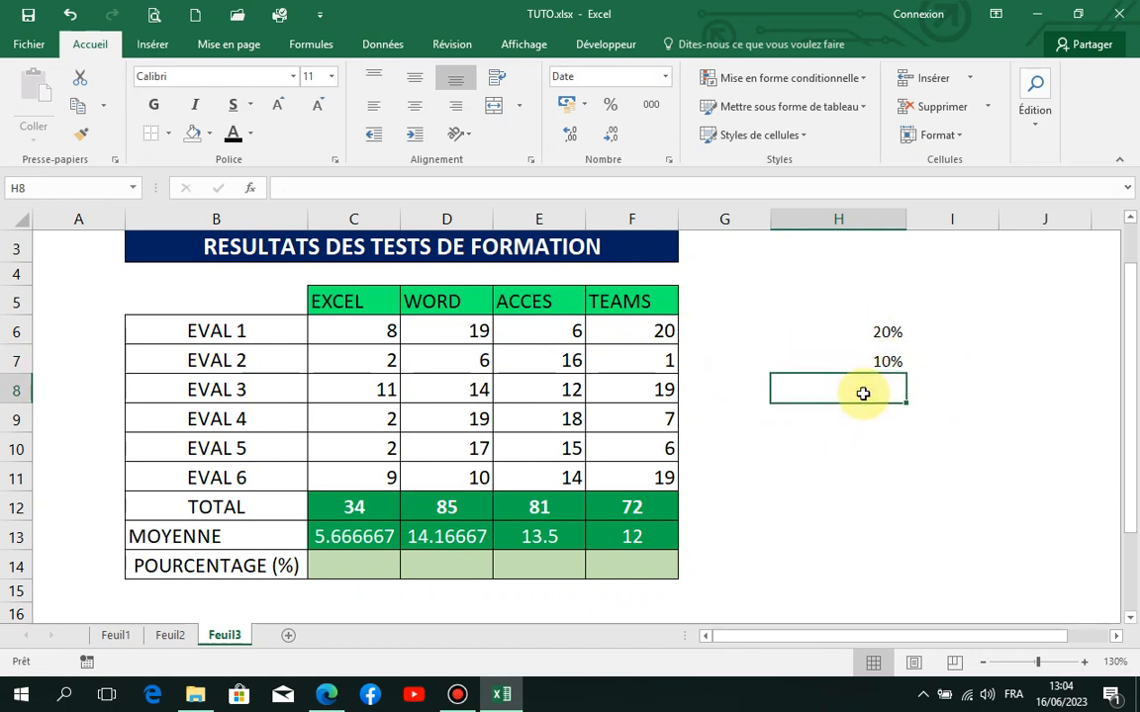
{"action": "type", "text": "0"}
{"action": "type", "text": ";"}
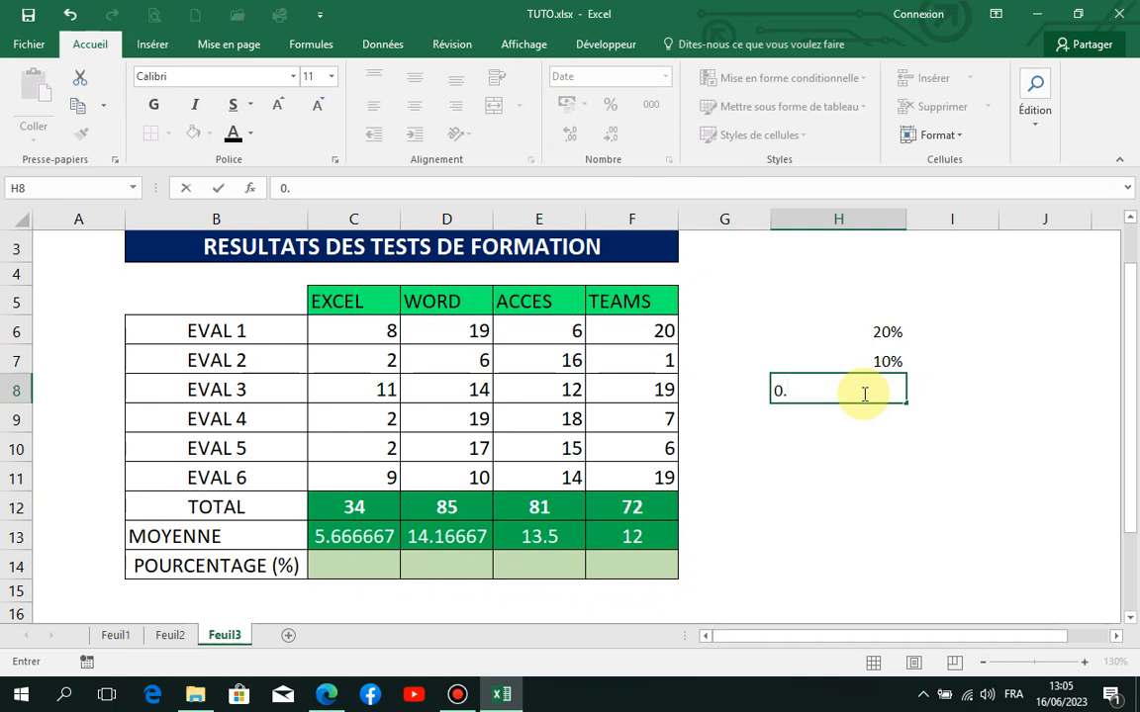
{"action": "type", "text": "1"}
{"action": "key", "text": "Return"}
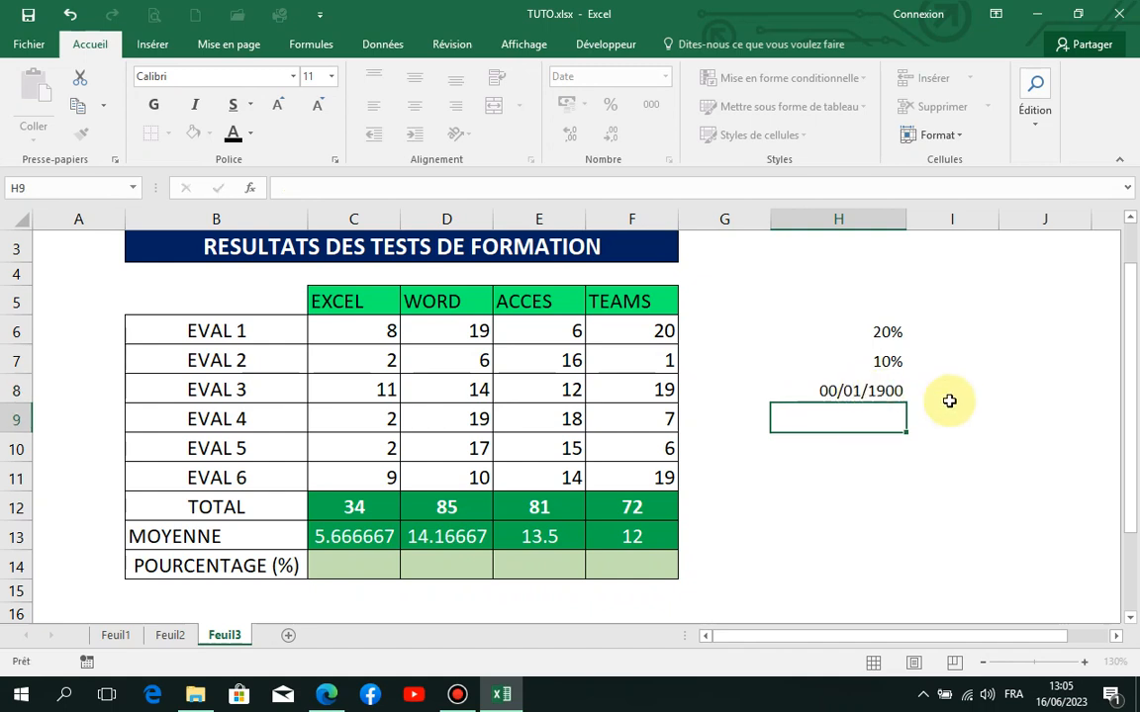
{"action": "left_click", "coordinate": [797, 394]}
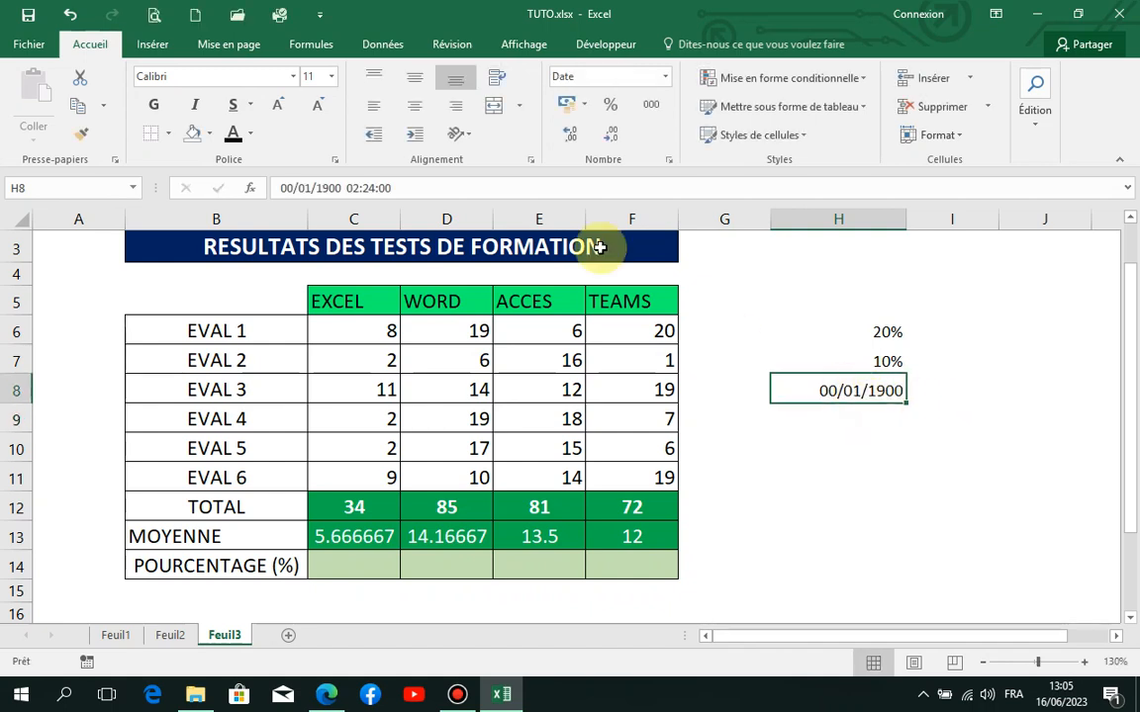
{"action": "left_click", "coordinate": [610, 107]}
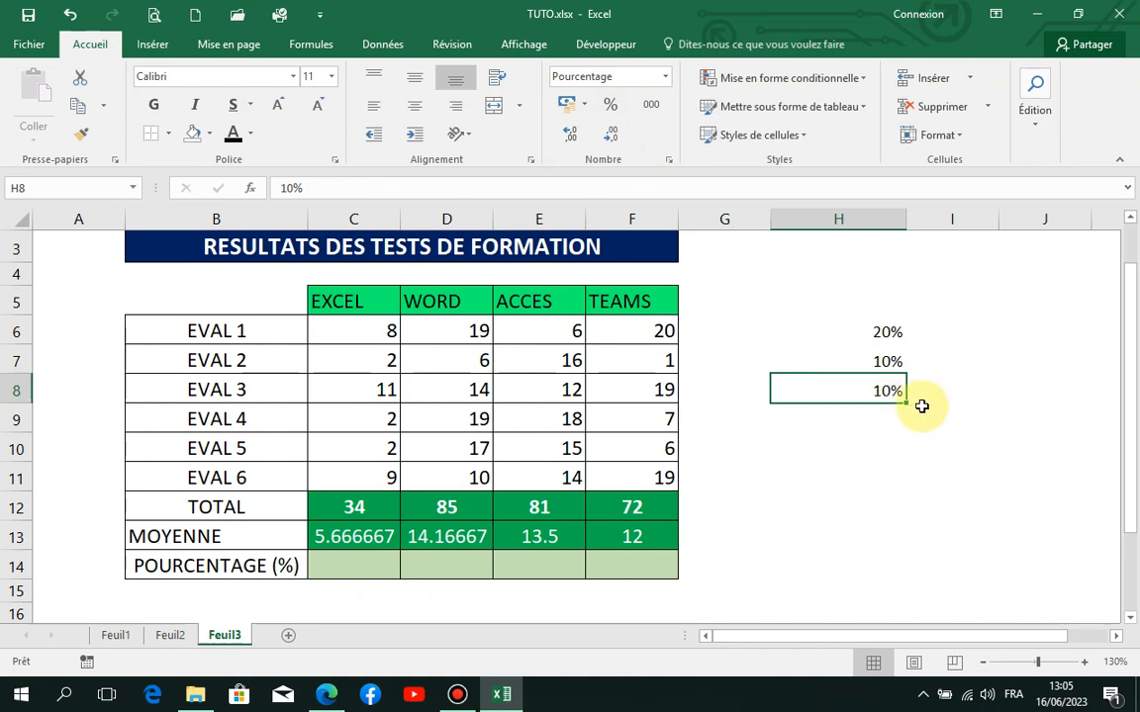
Step: Examine the empty POURCENTAGE cell C14 and the six EXCEL evaluation scores in C6:C11
{"action": "left_click", "coordinate": [881, 467]}
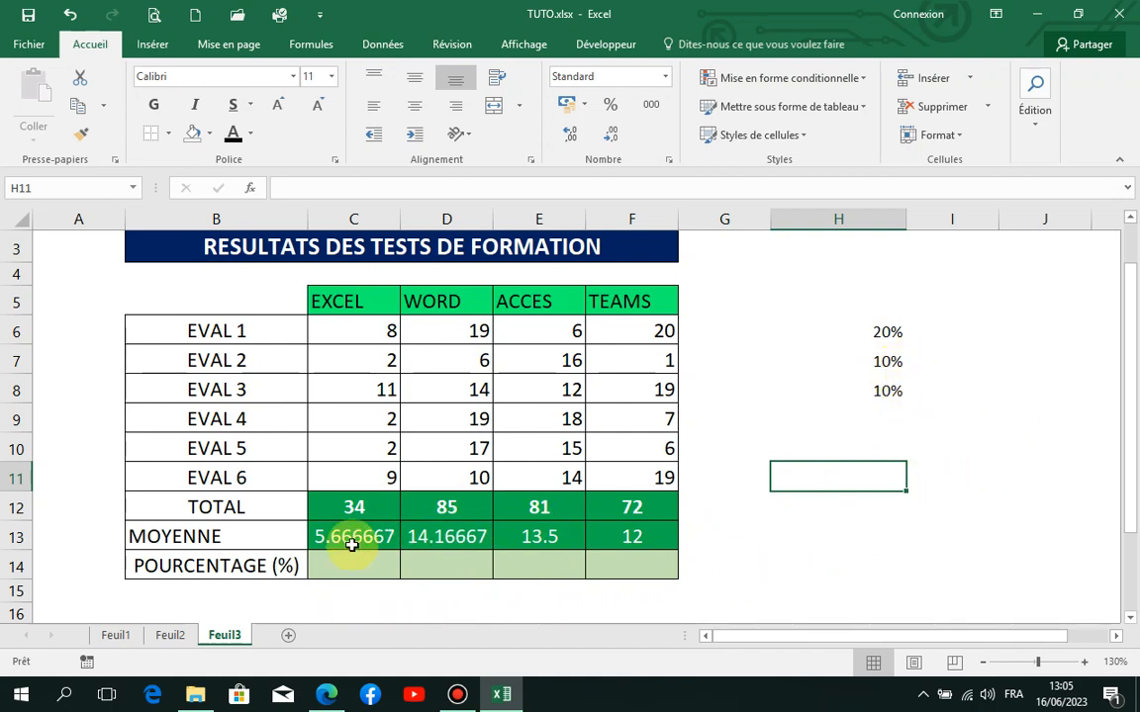
{"action": "left_click", "coordinate": [372, 569]}
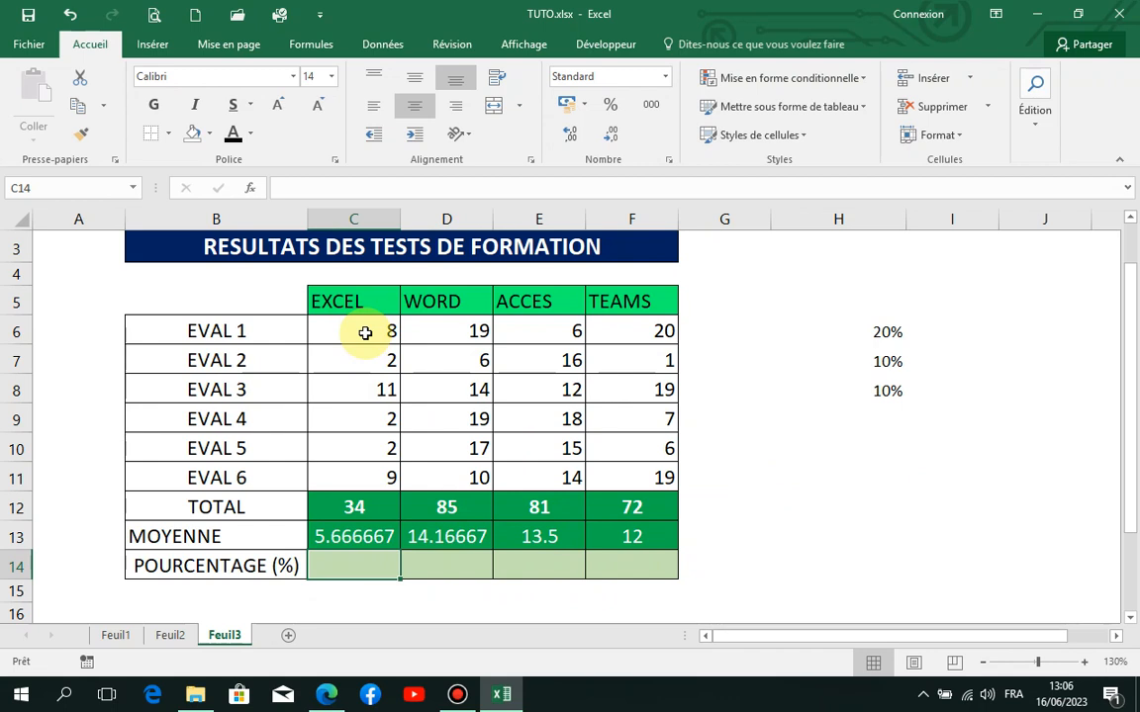
{"action": "left_click_drag", "start_coordinate": [365, 333], "coordinate": [385, 469]}
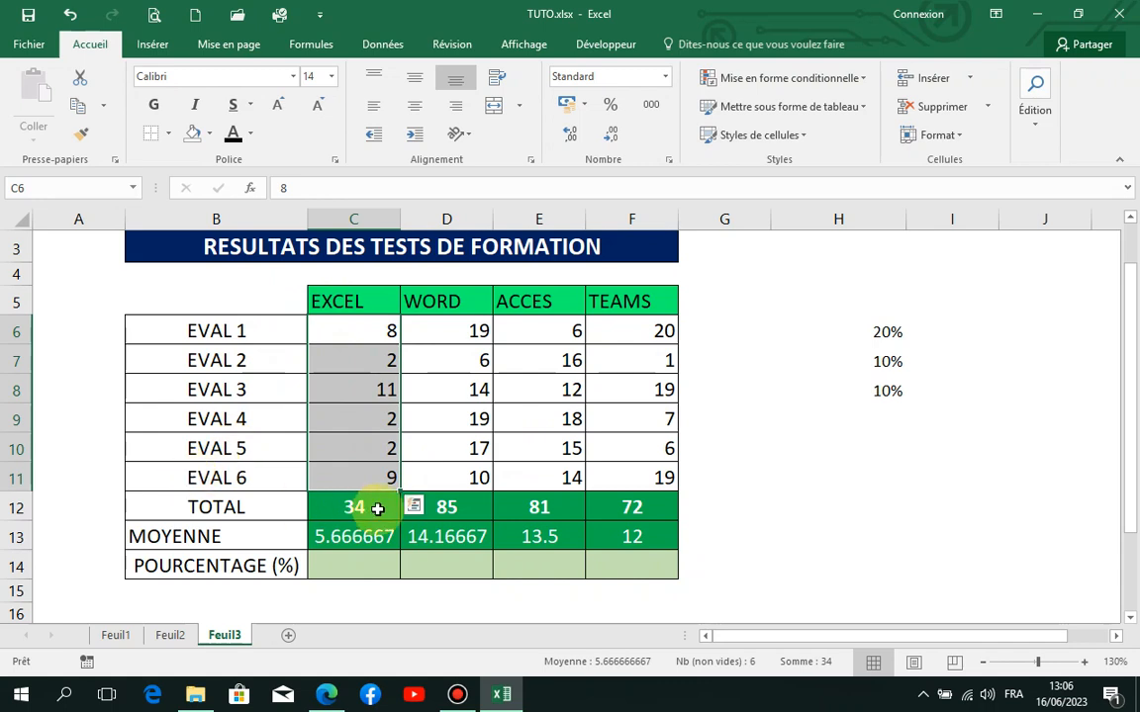
Step: Calculate the maximum possible score for six evaluations out of 20 in cell H10 with the formula =20*6
{"action": "left_click", "coordinate": [827, 445]}
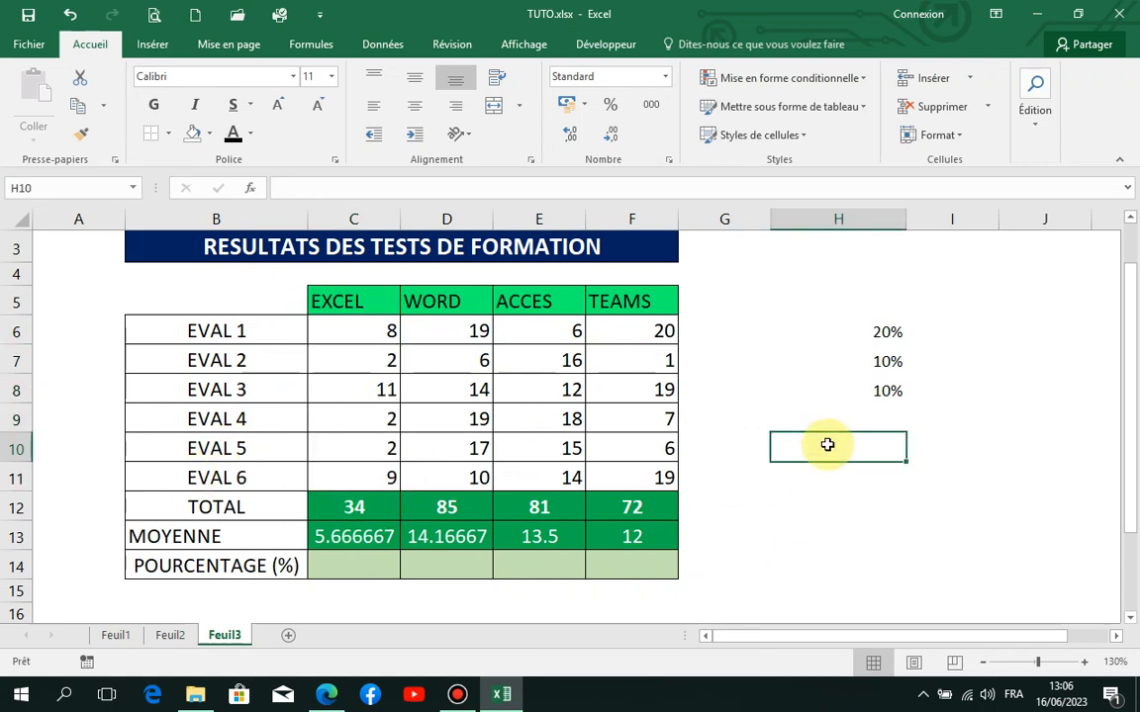
{"action": "type", "text": "="}
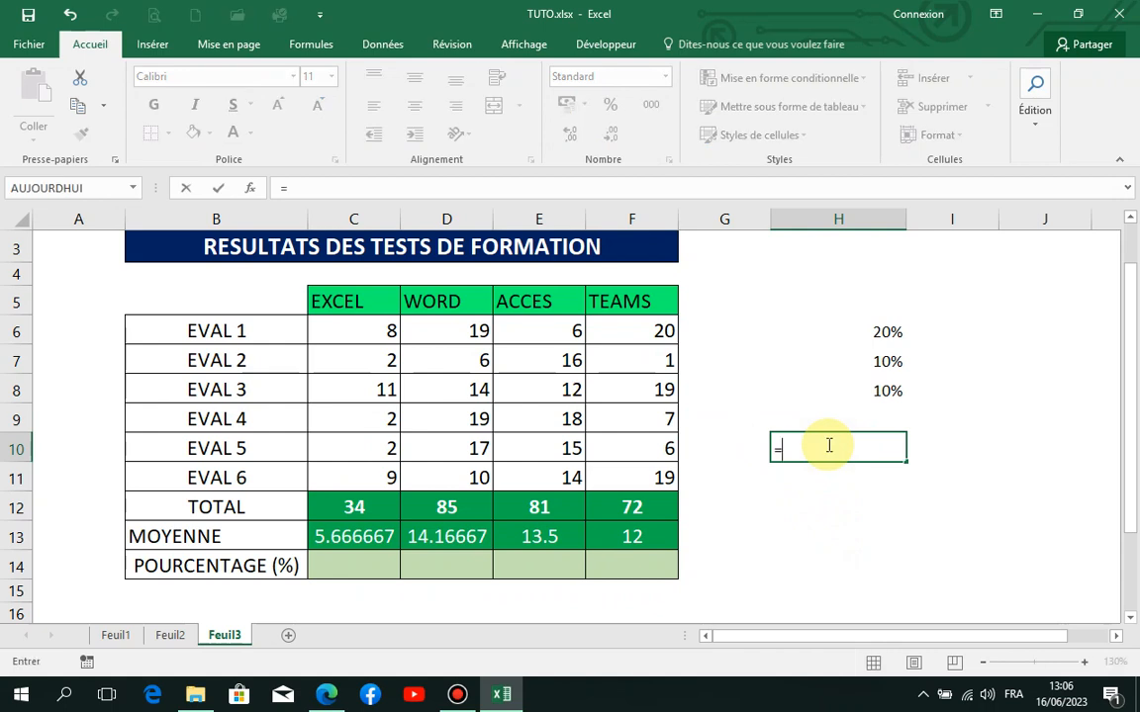
{"action": "type", "text": "20*6"}
{"action": "key", "text": "Return"}
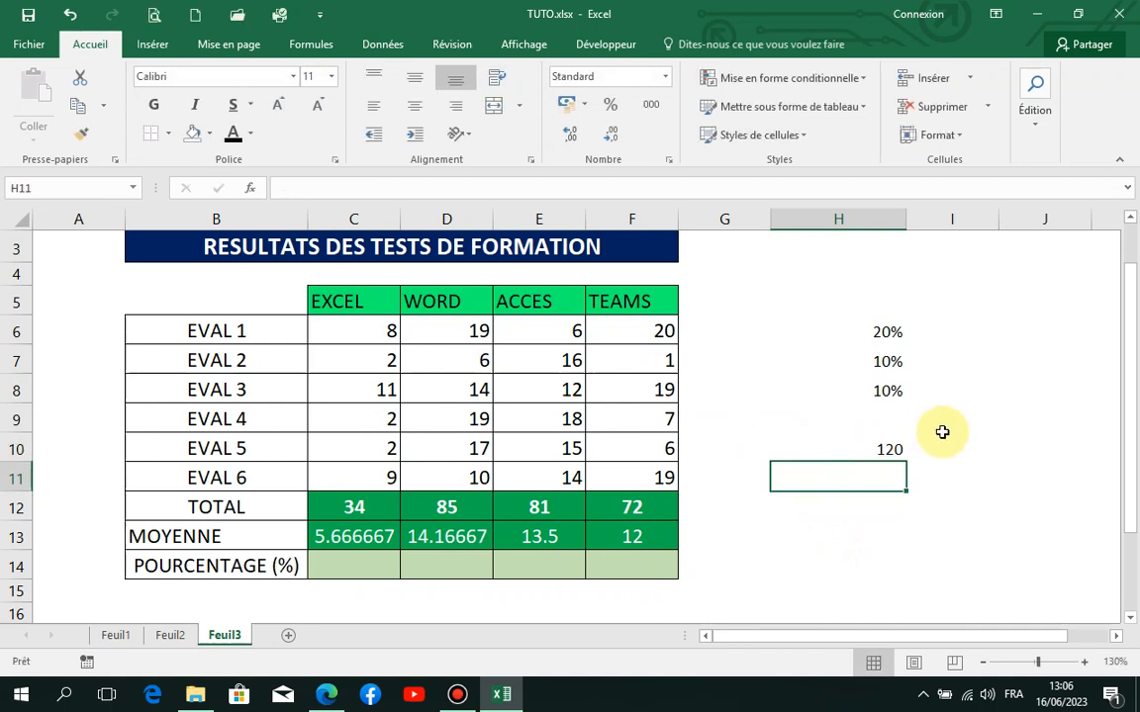
{"action": "left_click", "coordinate": [896, 449]}
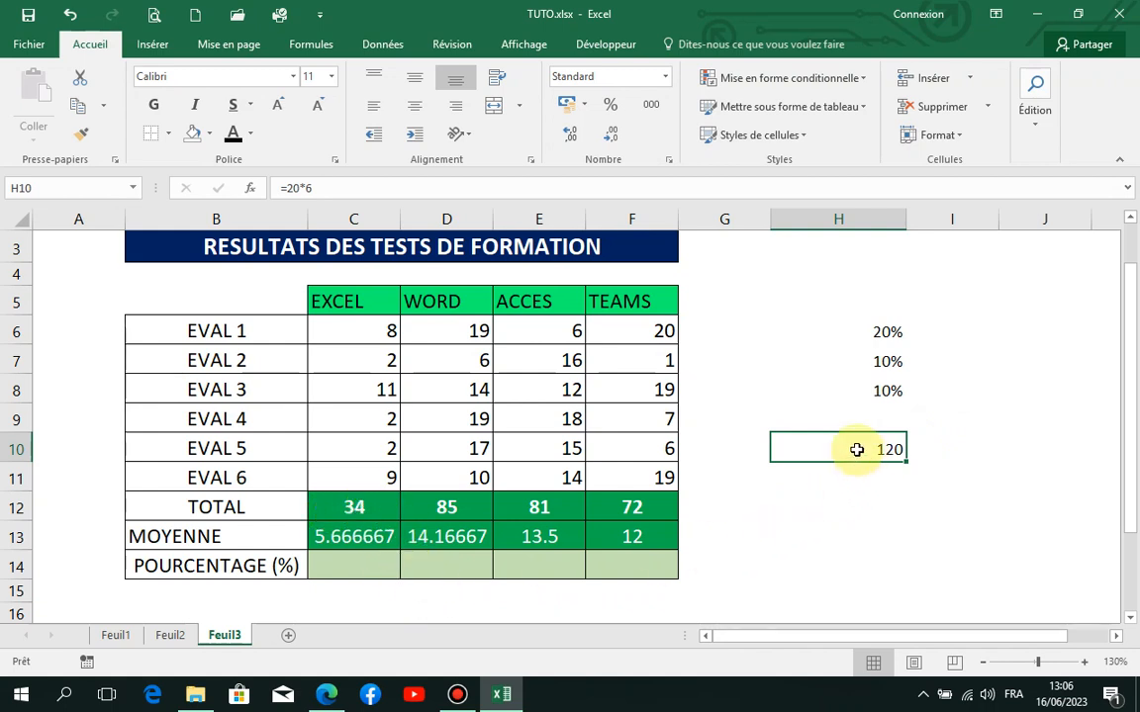
{"action": "left_click_drag", "start_coordinate": [925, 475], "coordinate": [870, 534]}
{"action": "left_click", "coordinate": [1001, 447]}
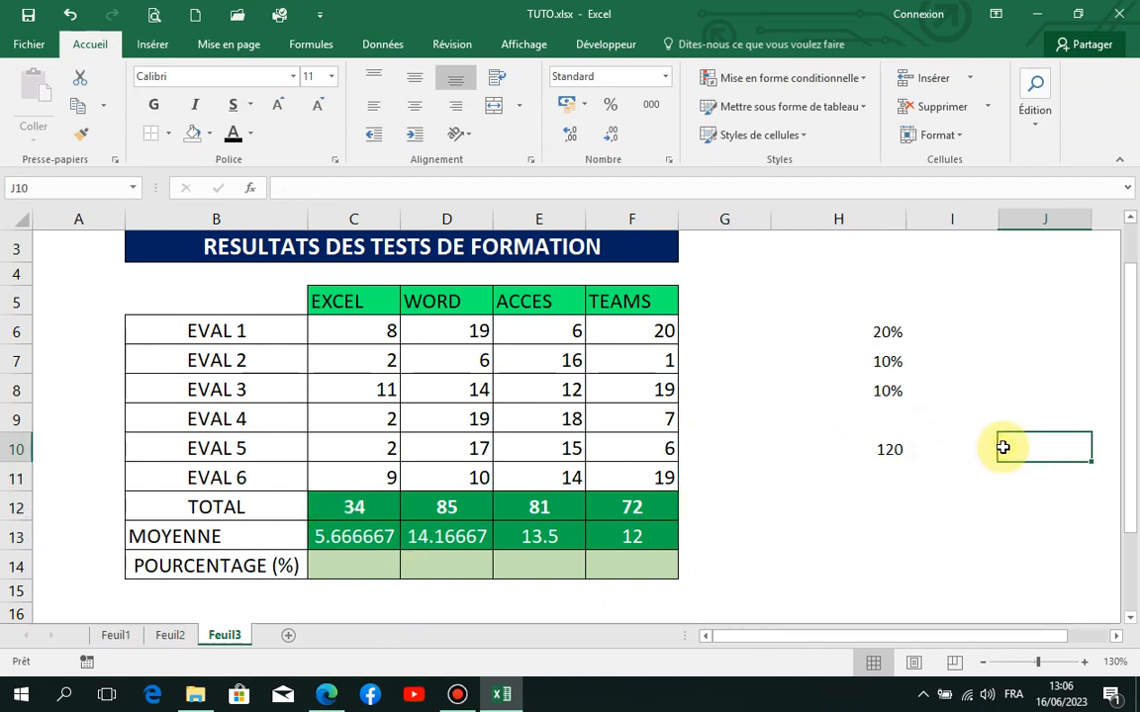
Step: Calculate the EXCEL percentage in cell C14 with the formula =C12/120
{"action": "left_click", "coordinate": [354, 575]}
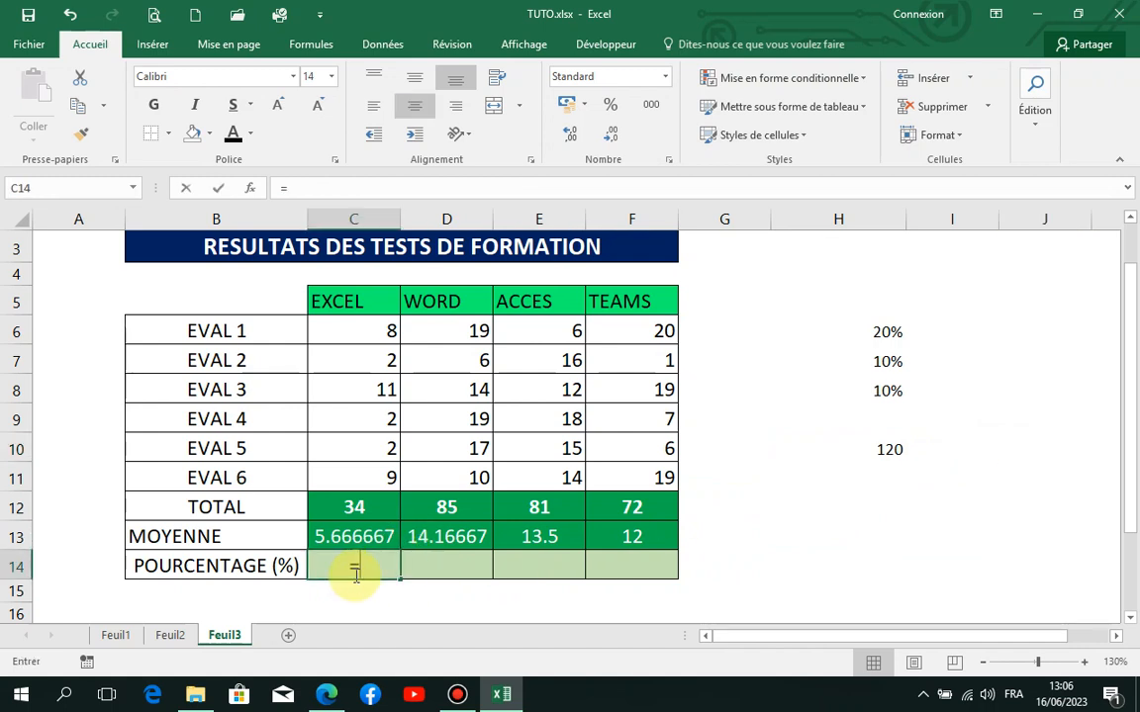
{"action": "type", "text": "="}
{"action": "left_click", "coordinate": [363, 506]}
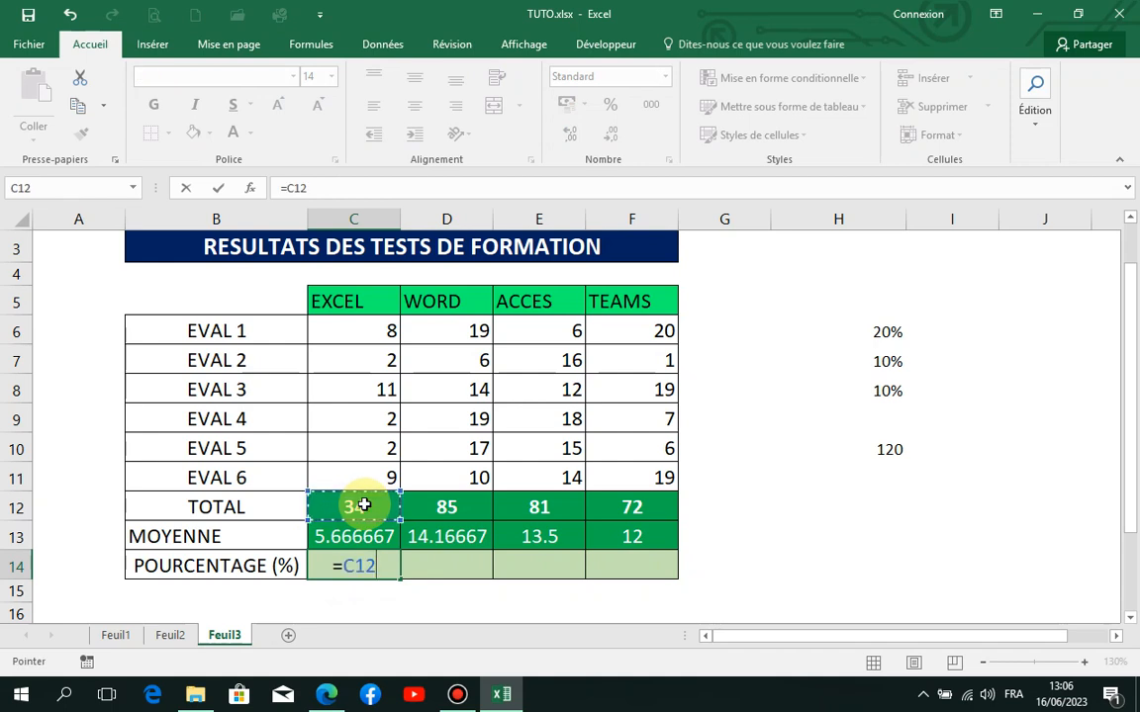
{"action": "type", "text": "/"}
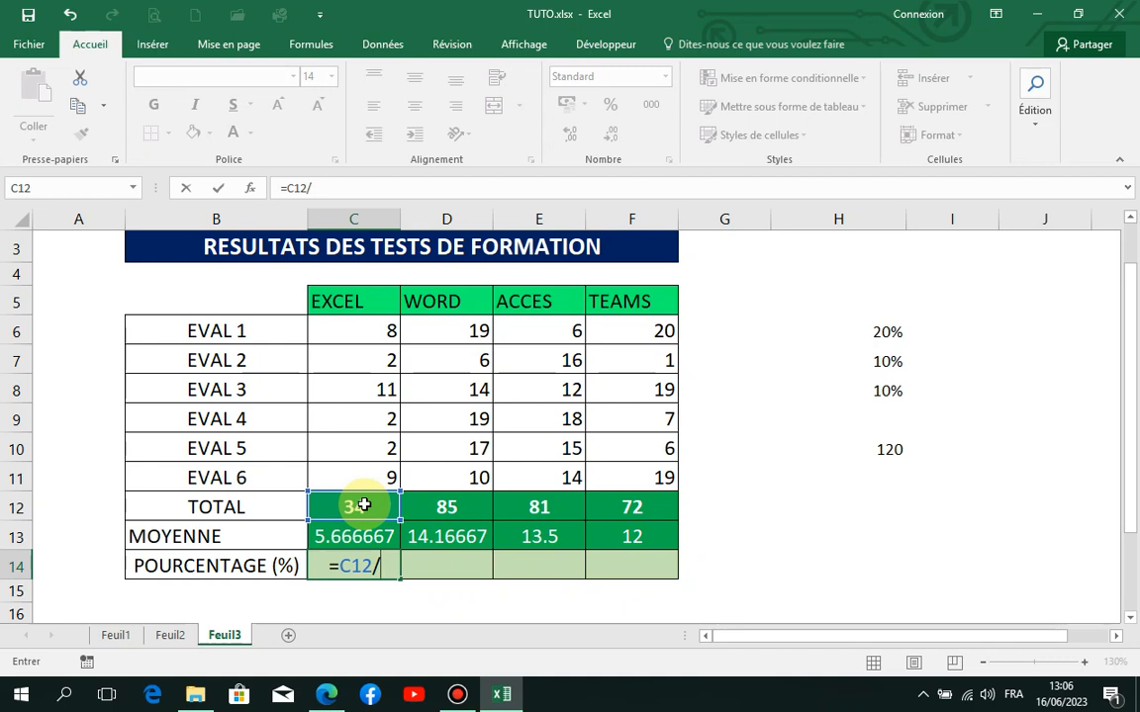
{"action": "type", "text": "&éà"}
{"action": "key", "text": "BackSpace"}
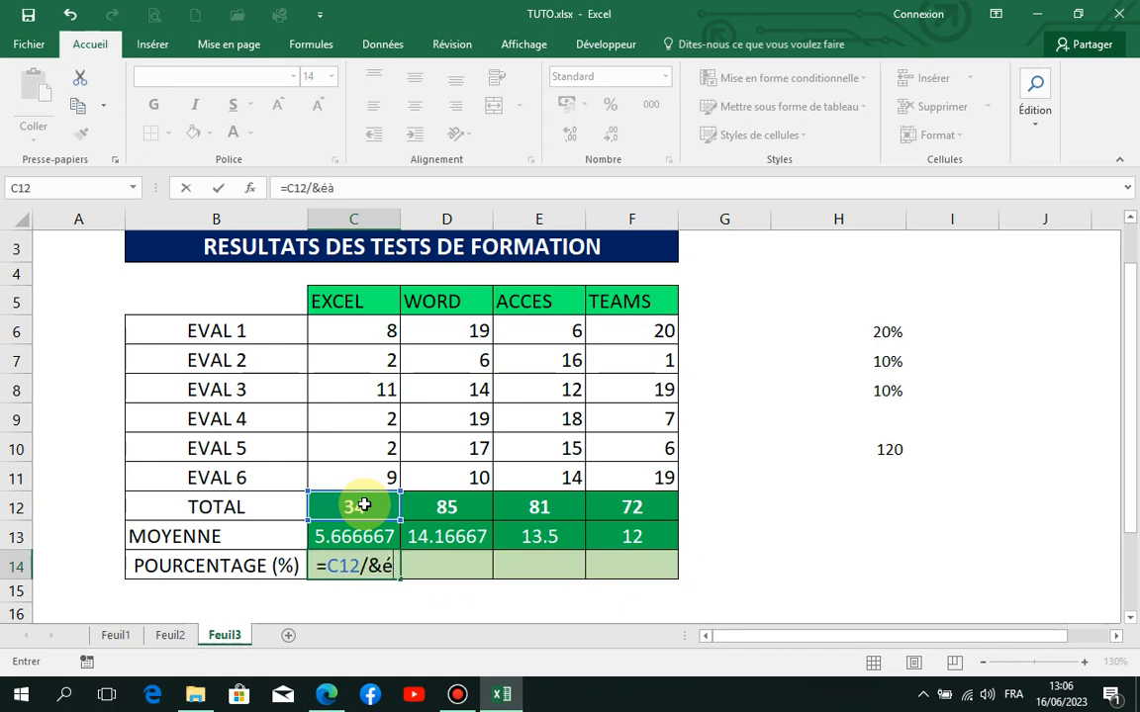
{"action": "key", "text": "BackSpace"}
{"action": "key", "text": "BackSpace"}
{"action": "type", "text": "120"}
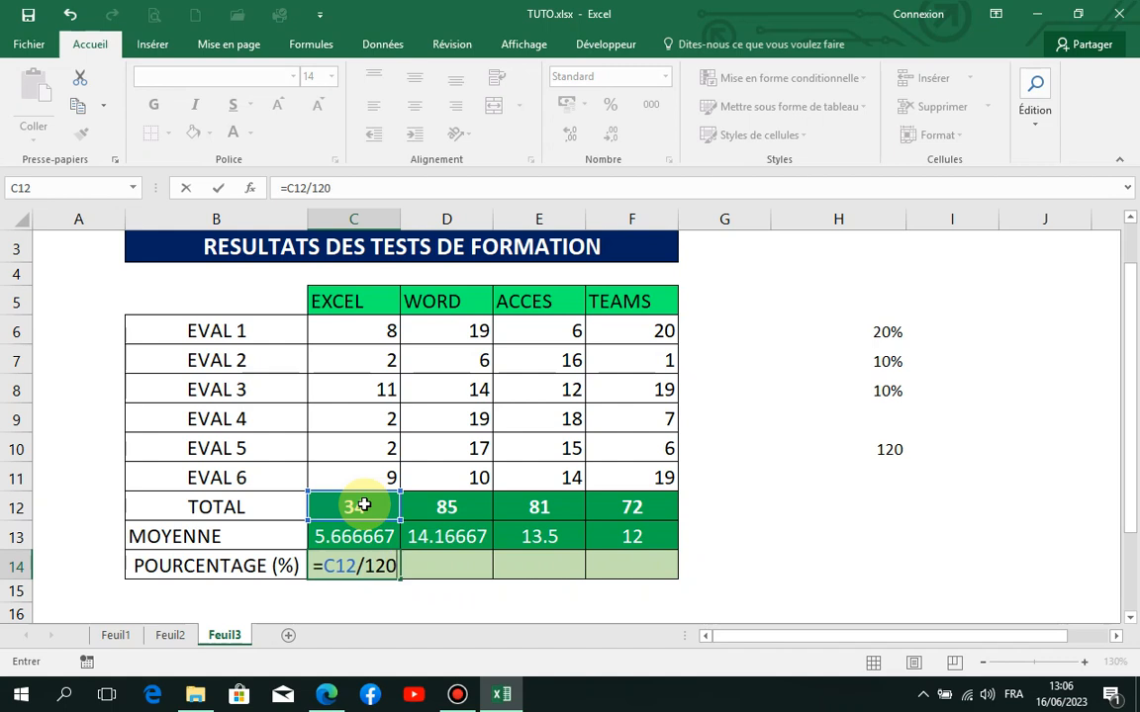
{"action": "key", "text": "ctrl+Return"}
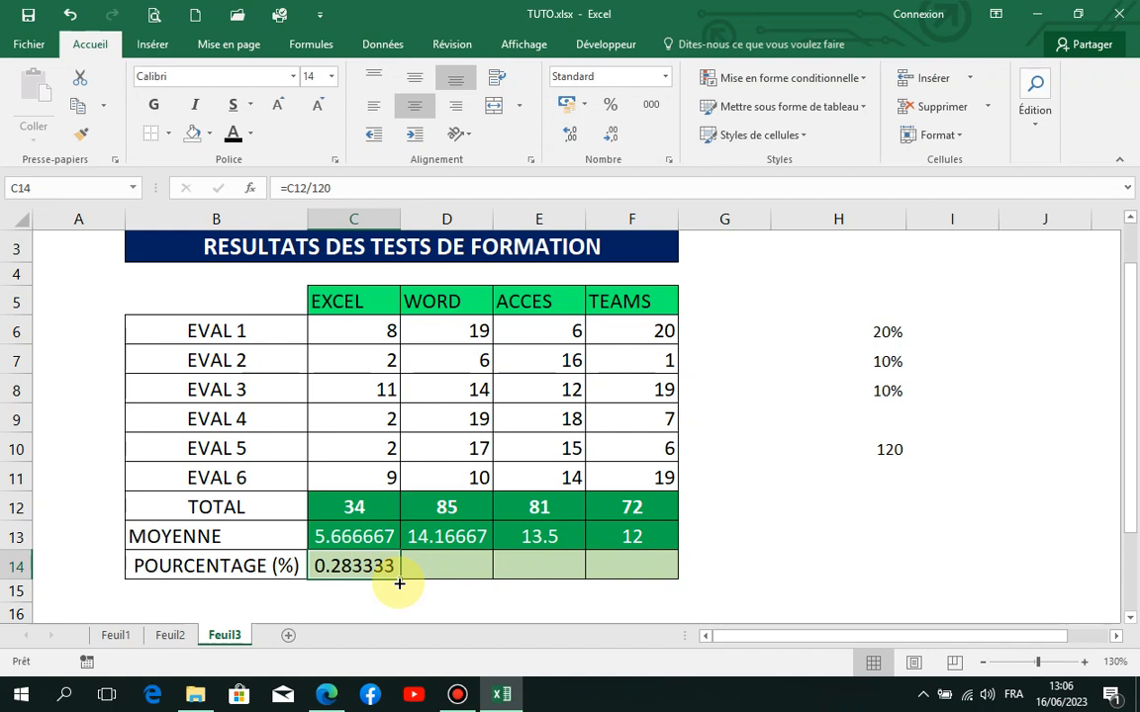
Step: Fill the C14 formula across to F14 and apply the percentage style to C14:F14
{"action": "left_click_drag", "start_coordinate": [399, 583], "coordinate": [648, 578]}
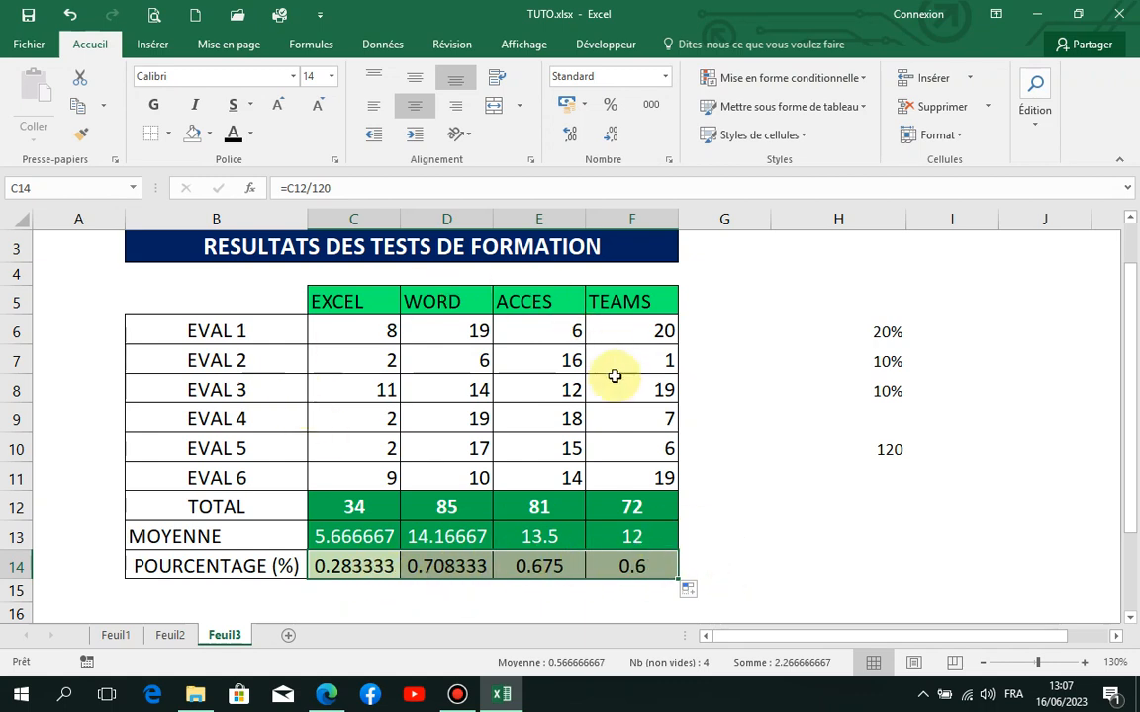
{"action": "left_click", "coordinate": [610, 109]}
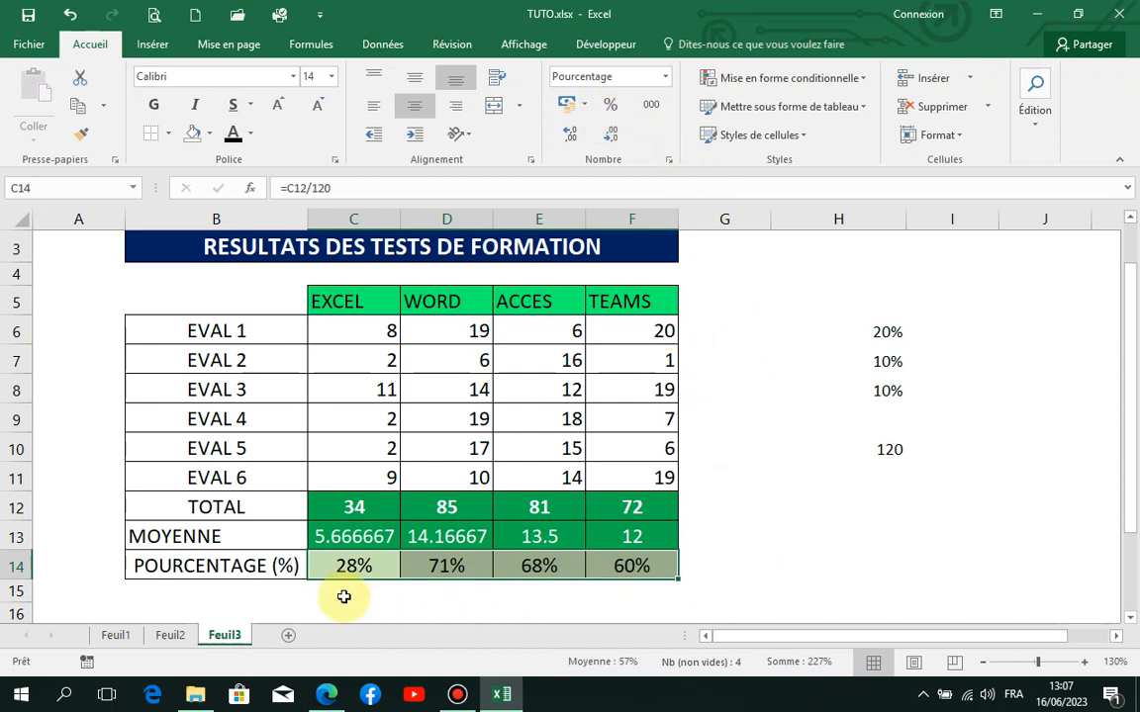
Step: Total the four subject percentages in cell G14 with =SOMME(C14:F14) and clear that cell again
{"action": "left_click", "coordinate": [731, 576]}
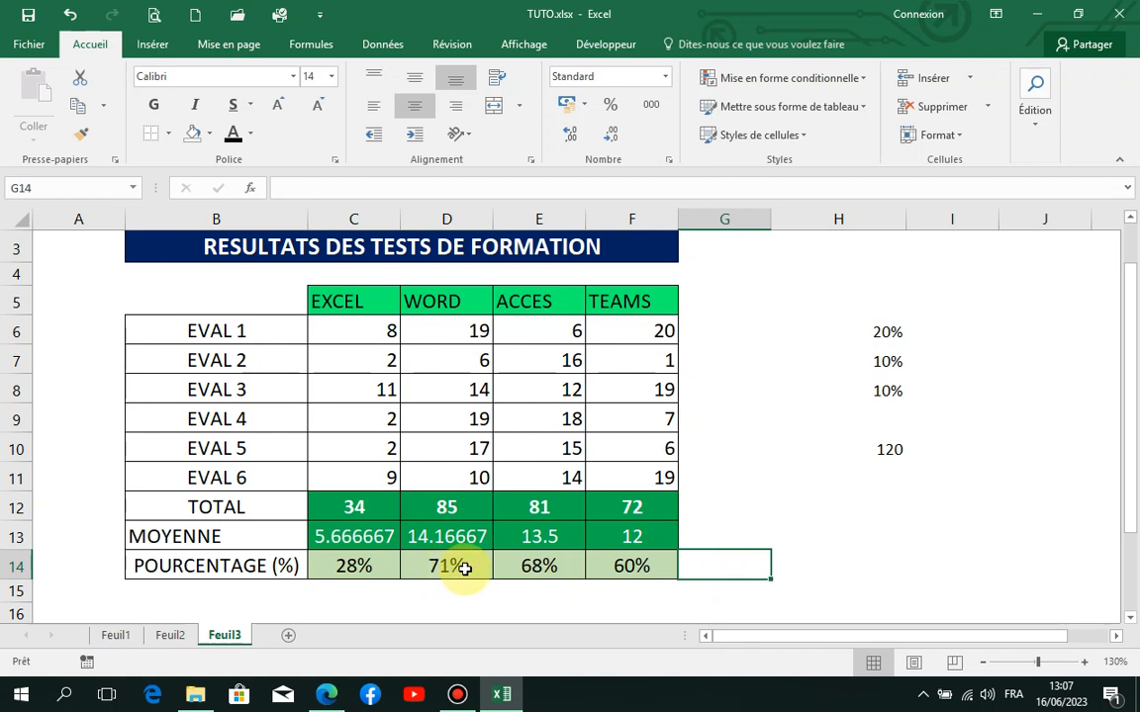
{"action": "left_click", "coordinate": [1034, 153]}
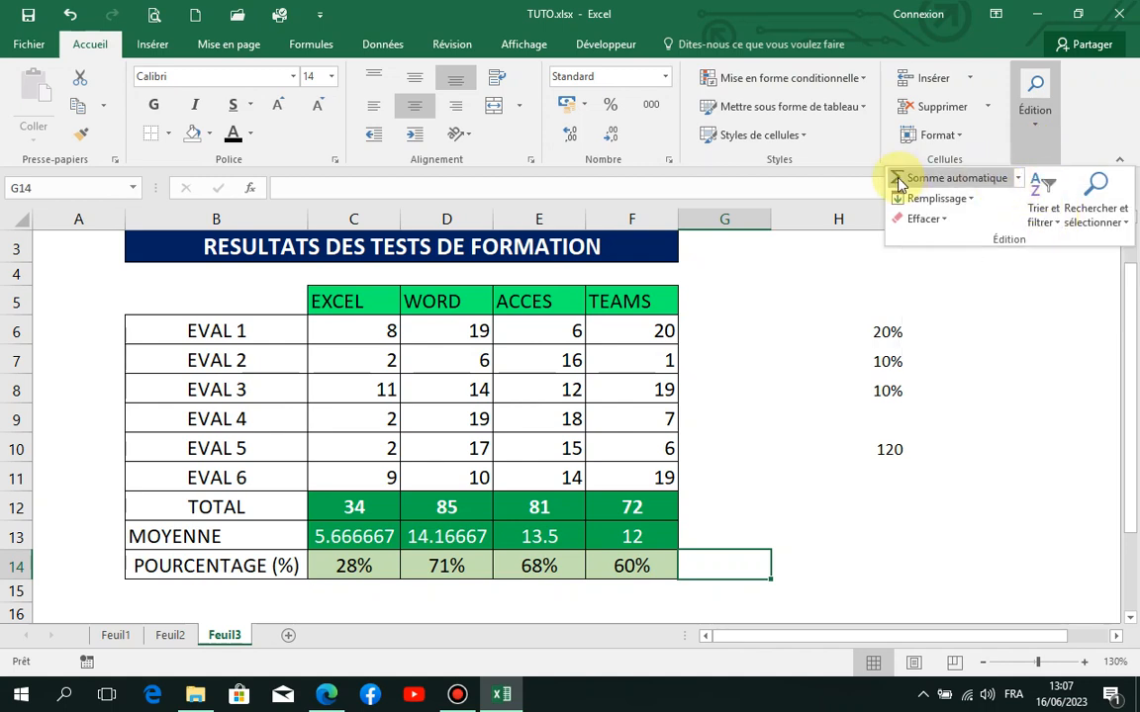
{"action": "left_click", "coordinate": [1022, 180]}
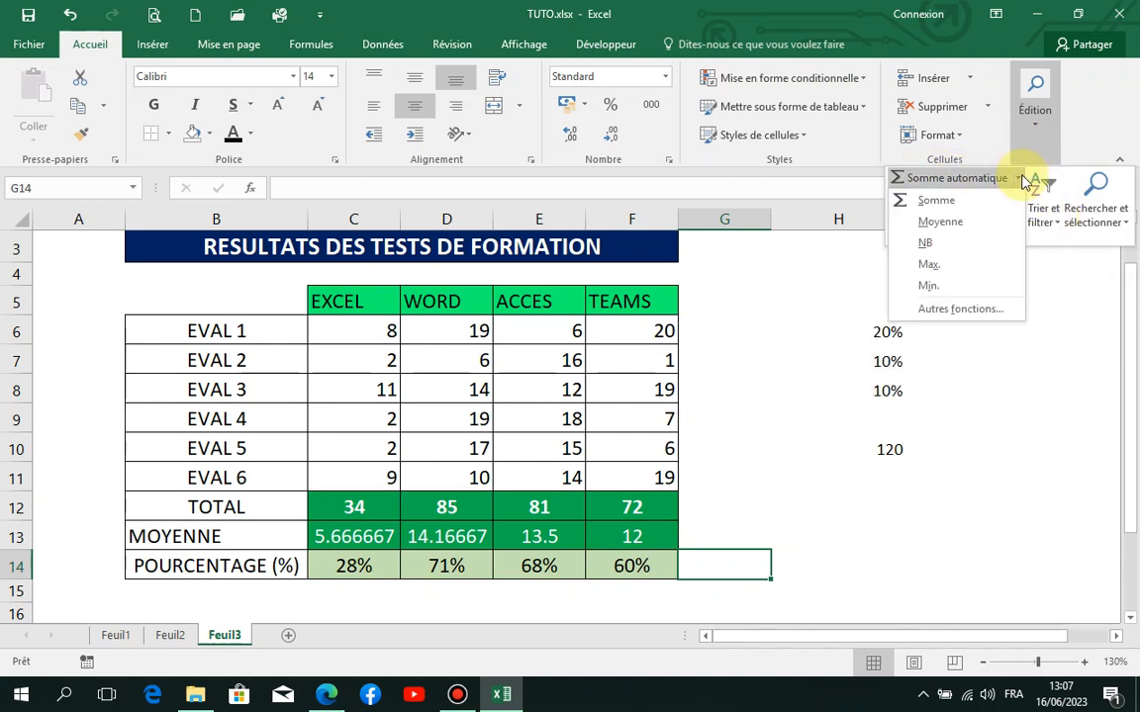
{"action": "left_click", "coordinate": [948, 210]}
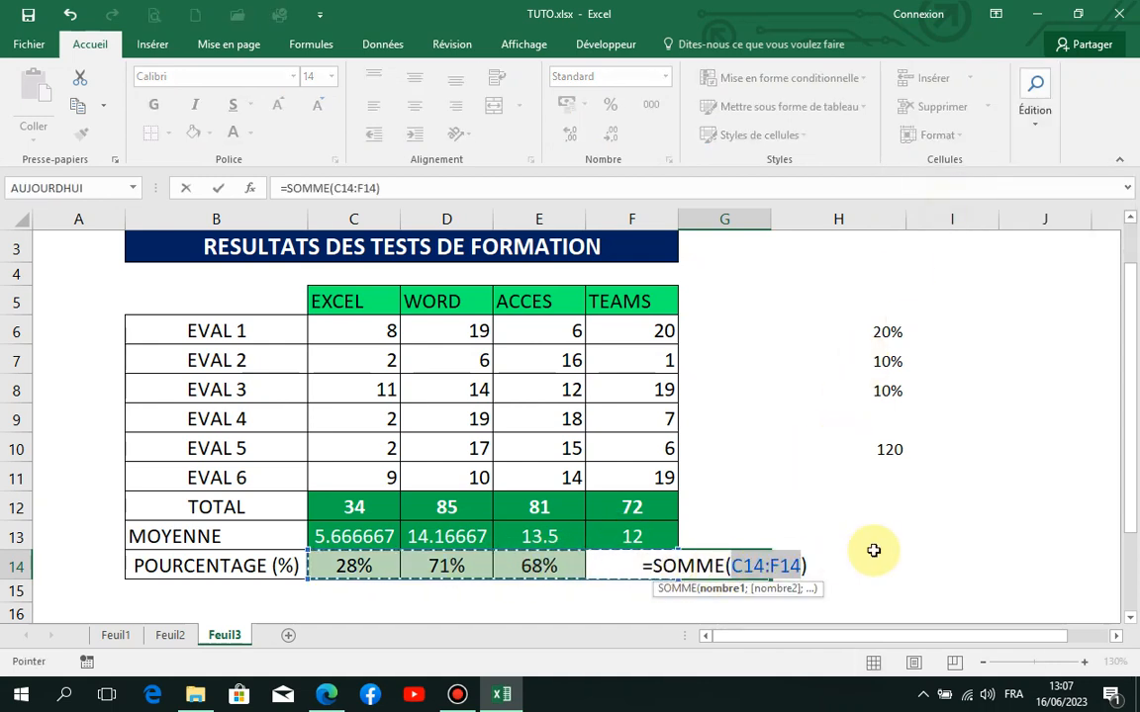
{"action": "key", "text": "Return"}
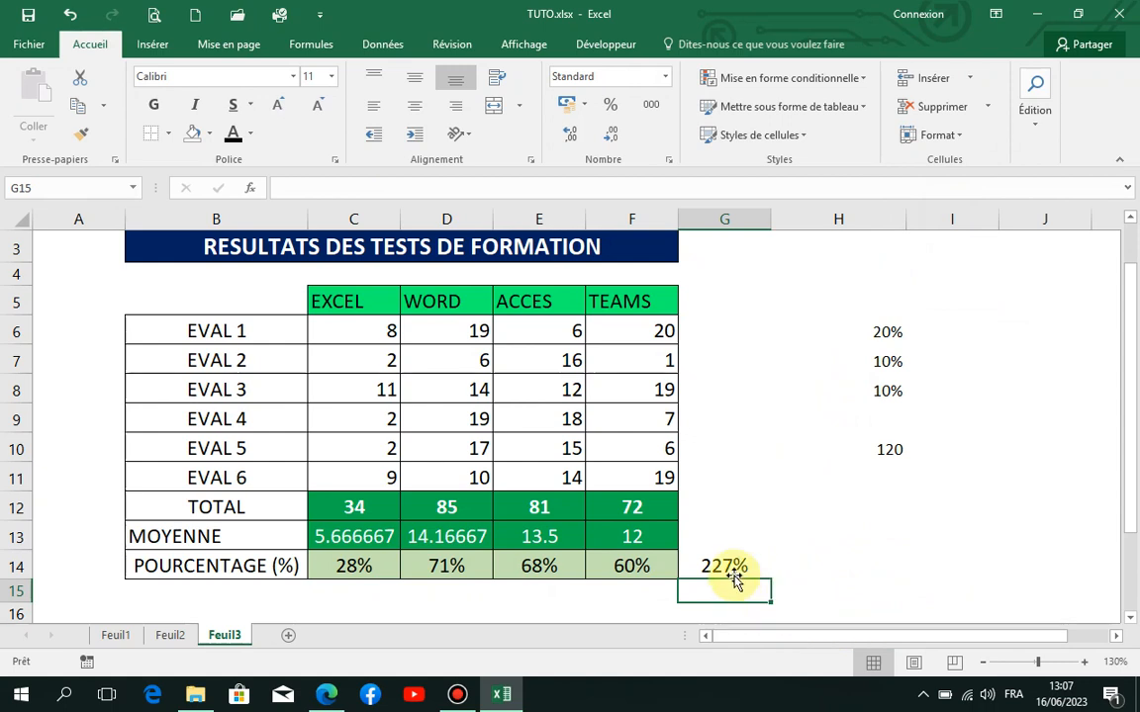
{"action": "left_click", "coordinate": [727, 567]}
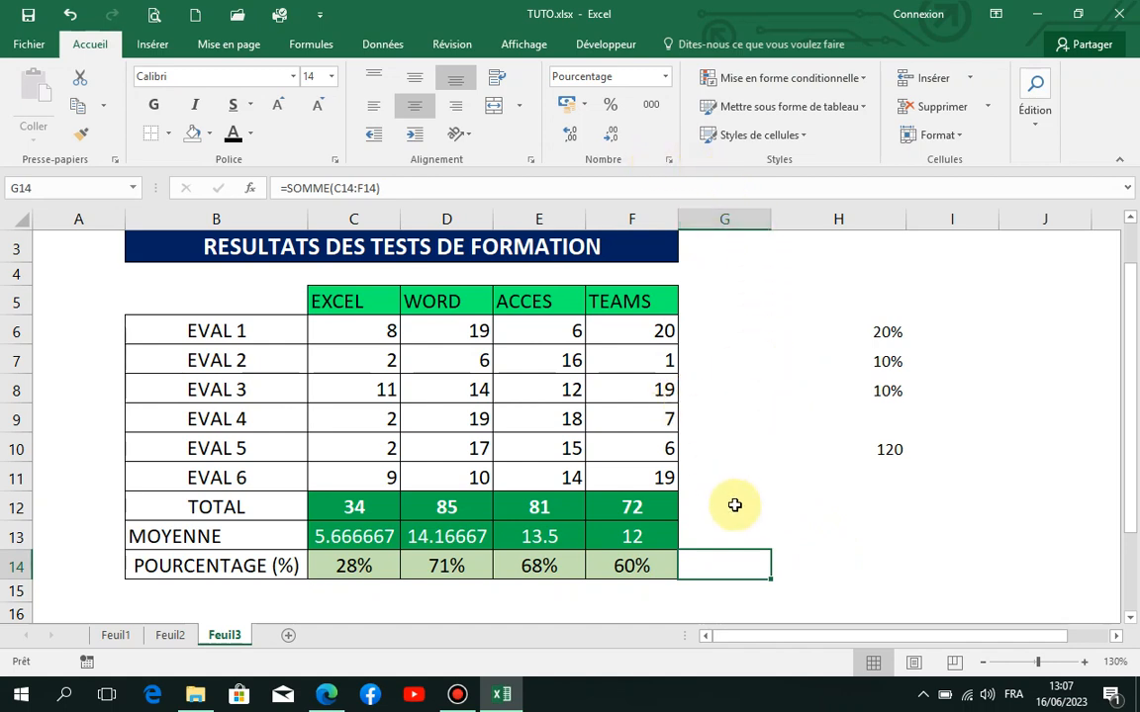
{"action": "left_click", "coordinate": [879, 527]}
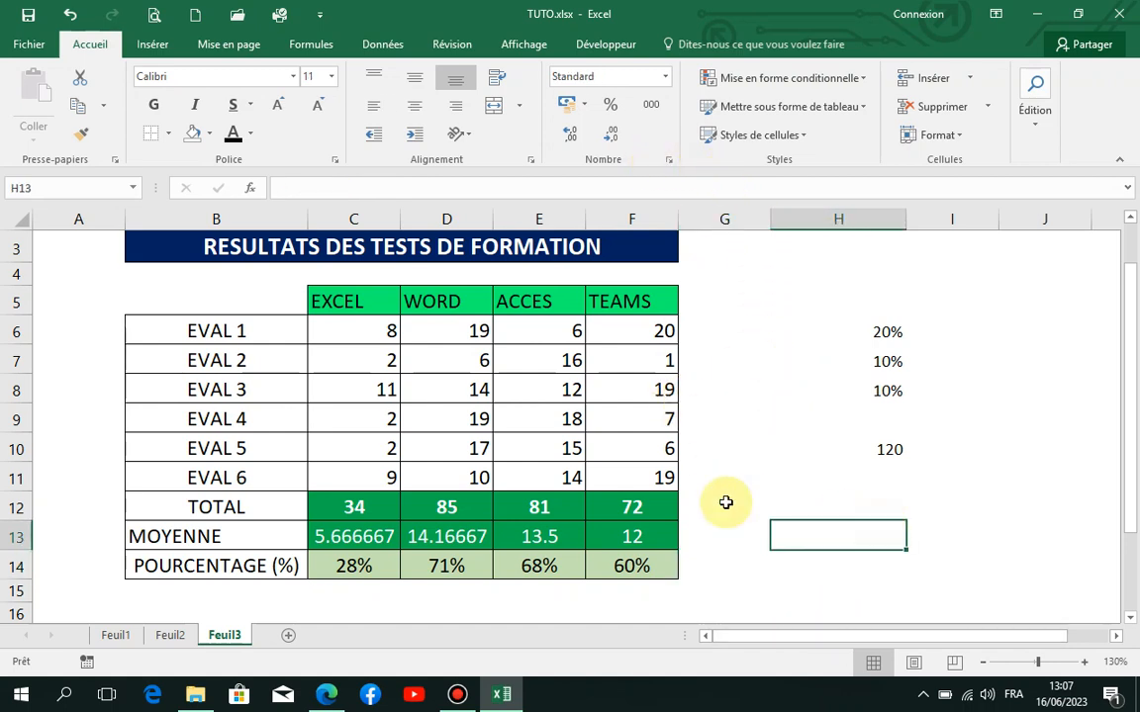